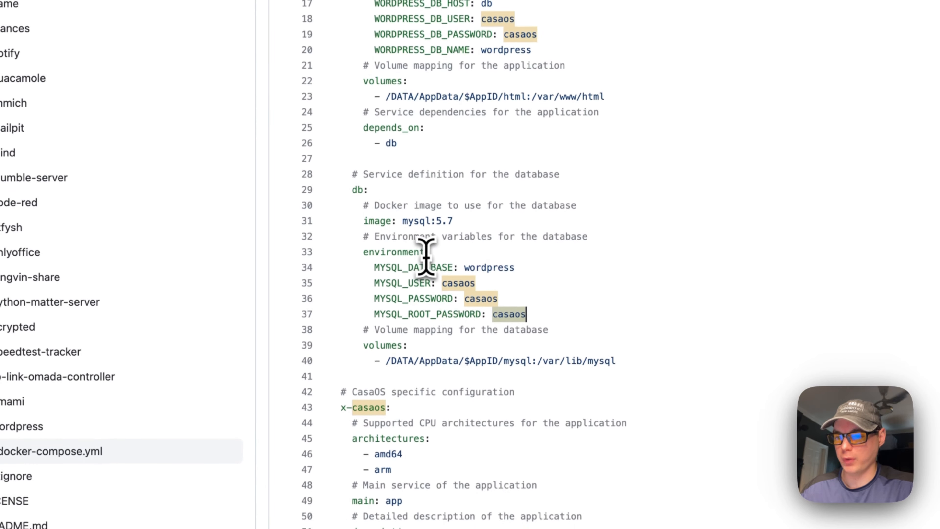
left_click_drag(352, 327, 553, 378)
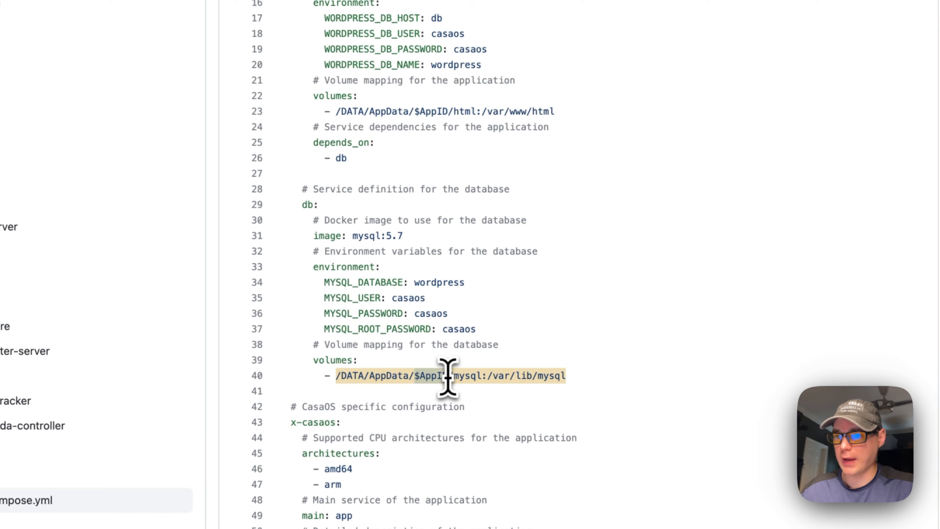
scroll(448, 376, "up", 10)
left_click_drag(333, 163, 576, 167)
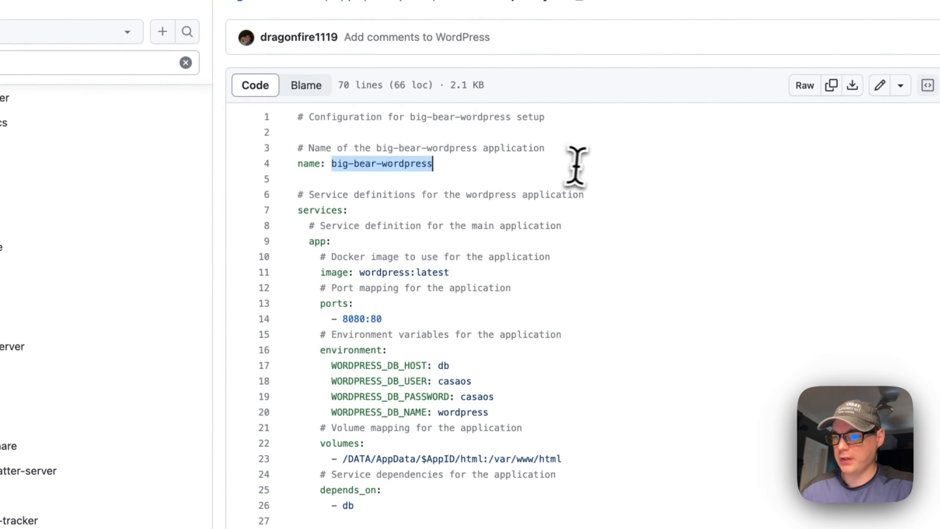
scroll(422, 267, "down", 10)
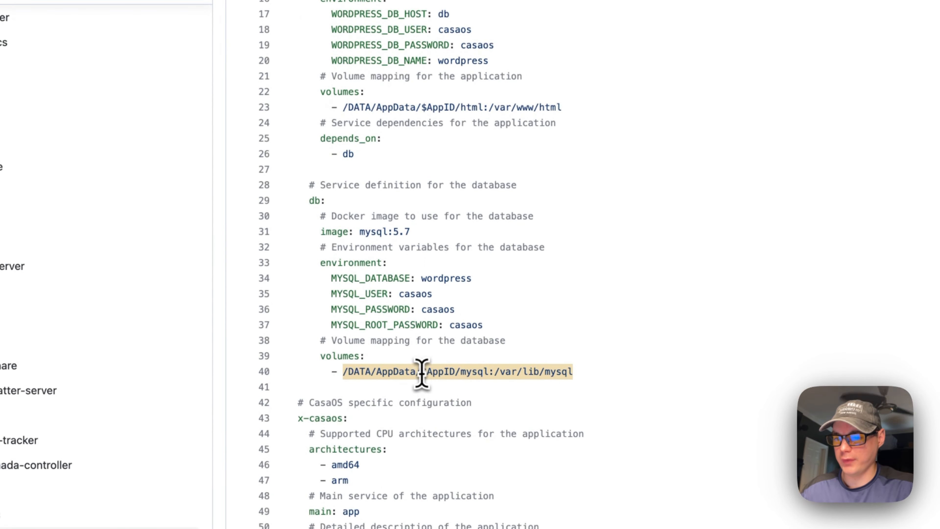
scroll(454, 376, "up", 7)
scroll(444, 284, "down", 7)
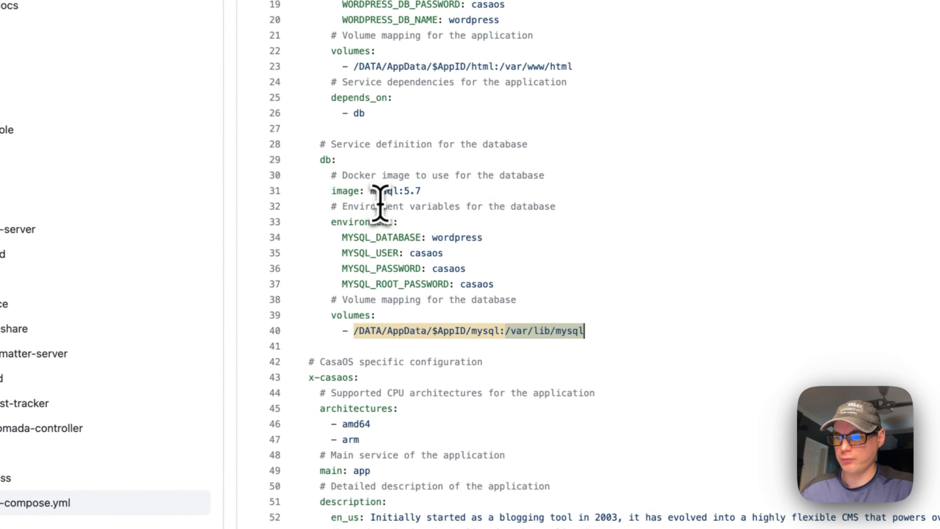
scroll(418, 272, "down", 5)
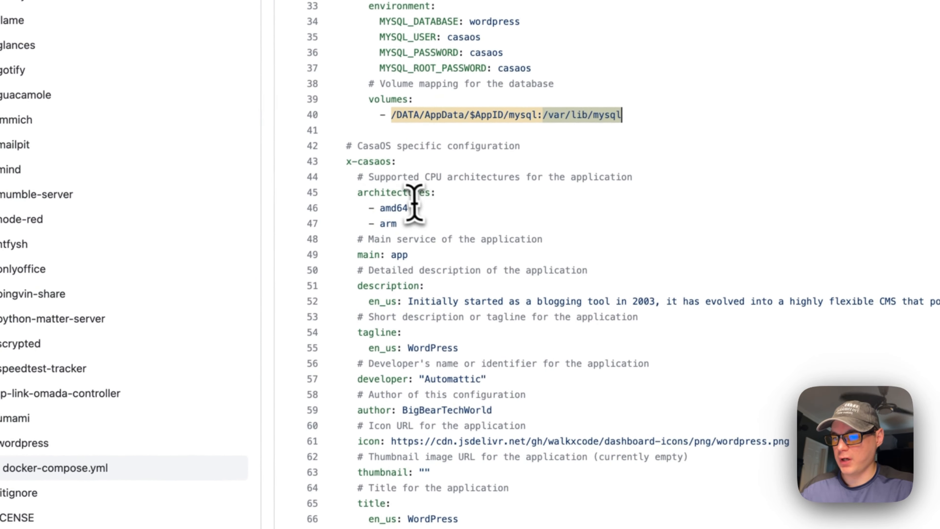
left_click(353, 180)
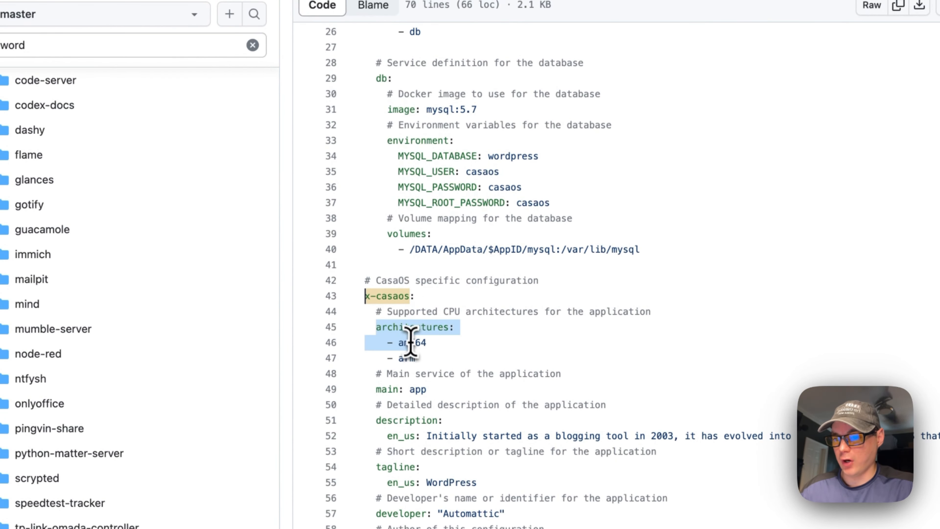
scroll(441, 263, "up", 10)
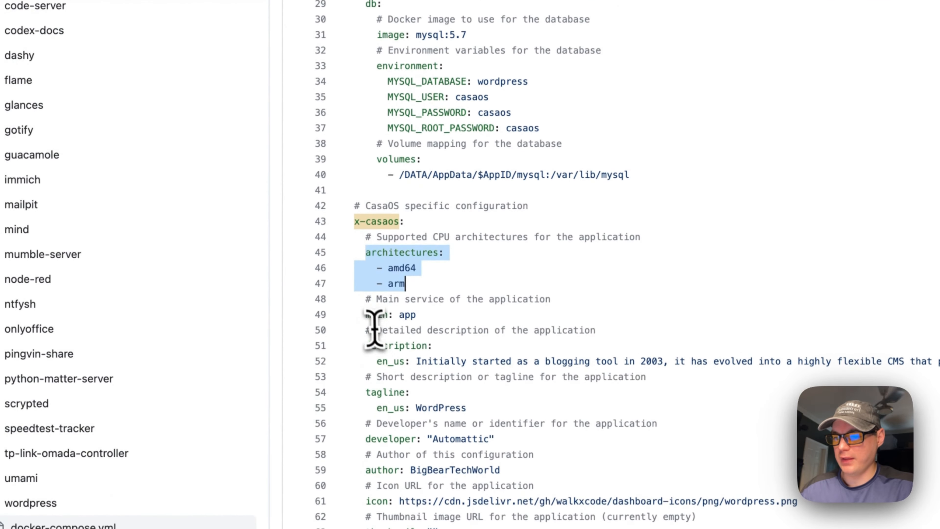
scroll(383, 304, "up", 10)
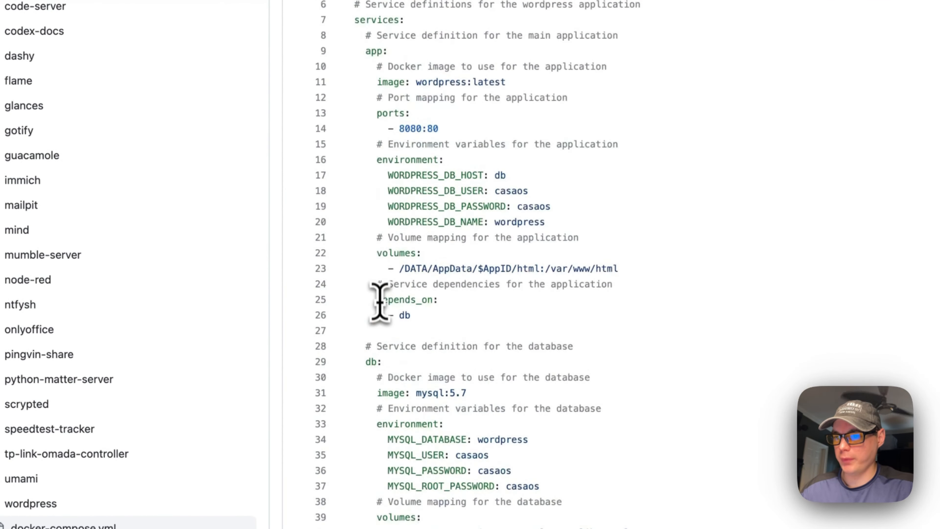
double_click(387, 186)
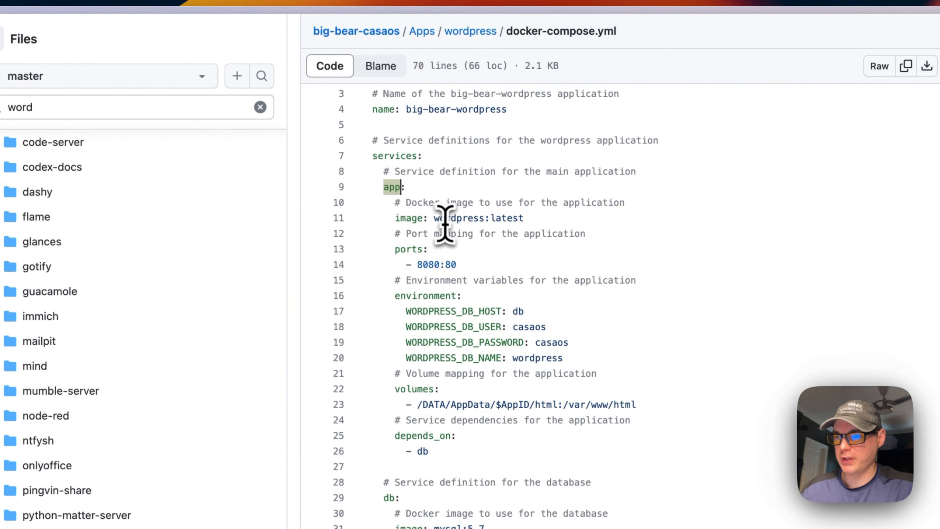
scroll(443, 226, "down", 10)
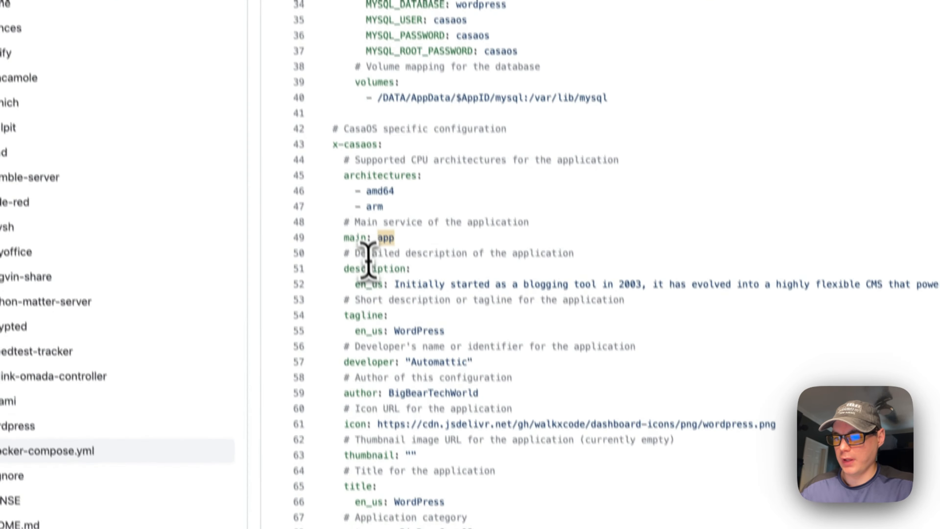
Highlight the app's description, icon URL and empty thumbnail lines in docker-compose.yml
left_click_drag(338, 239, 509, 255)
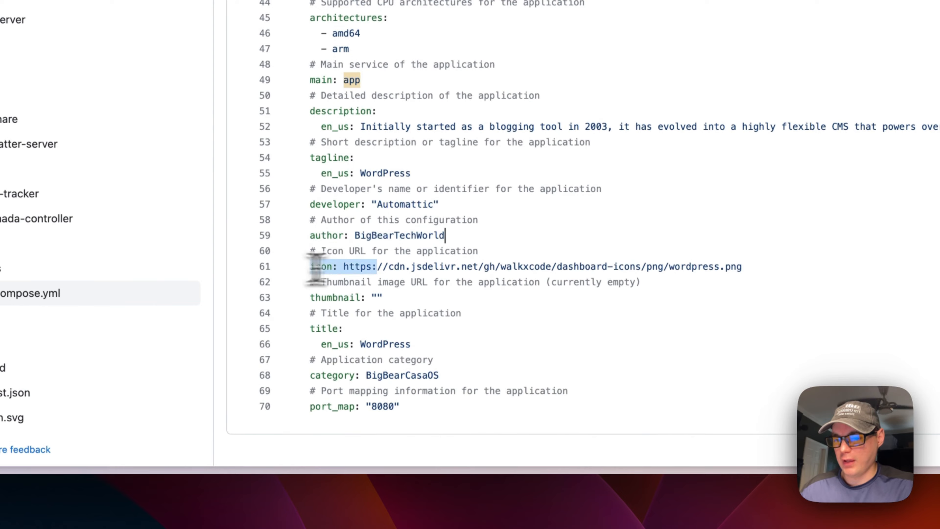
left_click_drag(316, 267, 768, 267)
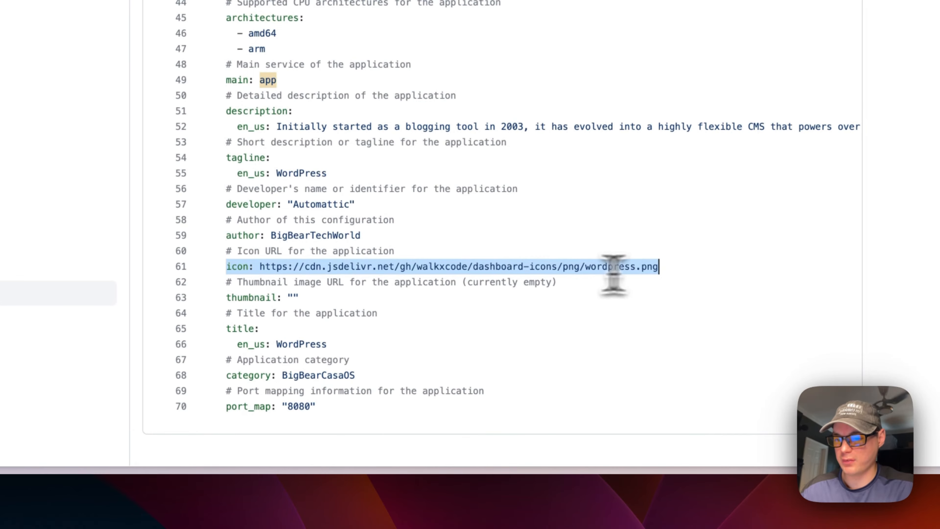
left_click_drag(224, 298, 314, 298)
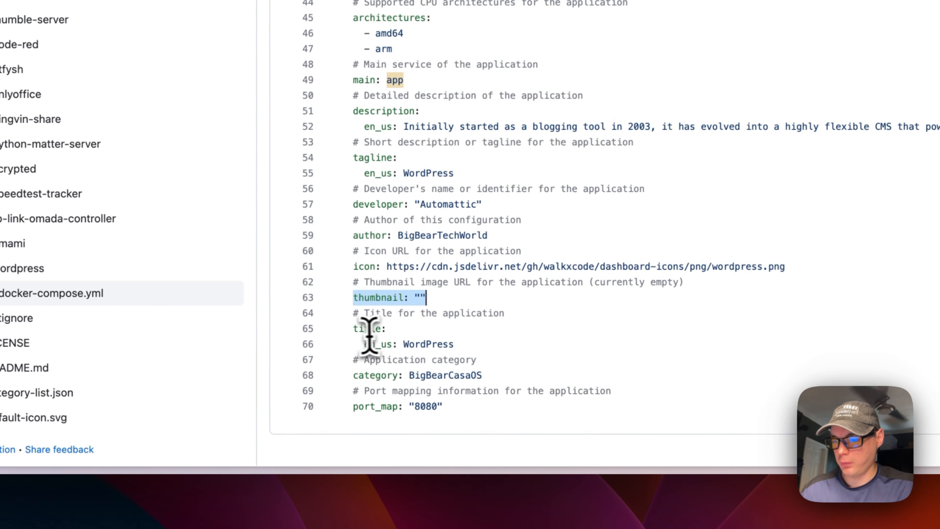
Highlight the 8080 host port in the app service's 8080:80 port mapping
scroll(456, 344, "up", 3)
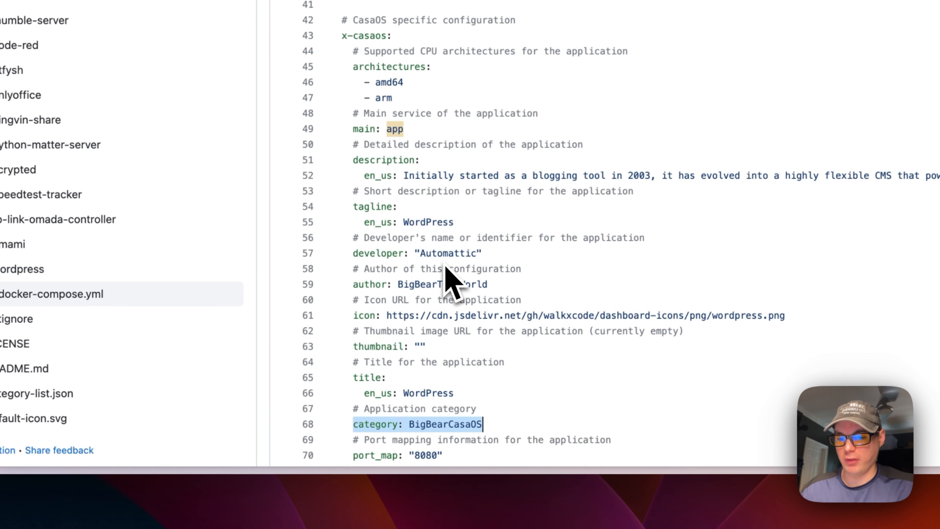
scroll(440, 276, "down", 2)
scroll(441, 276, "up", 2)
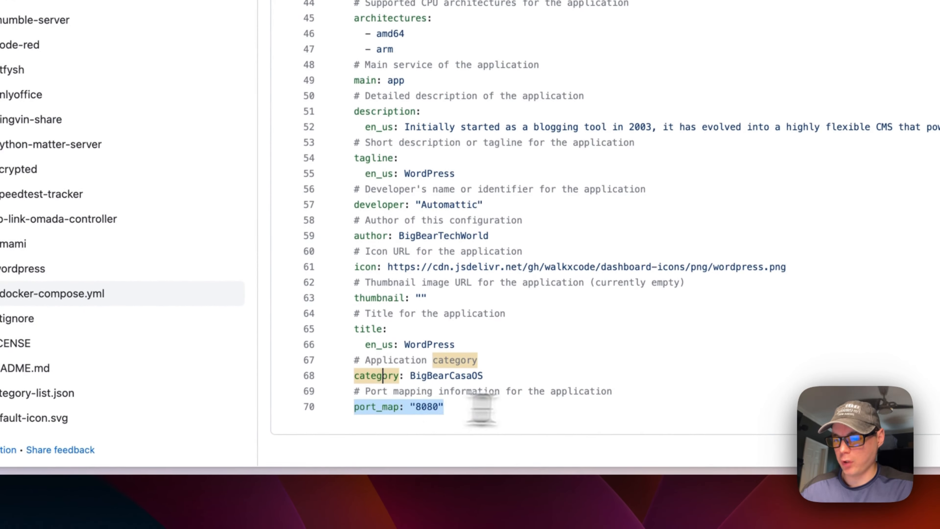
scroll(390, 357, "up", 5)
scroll(391, 358, "up", 6)
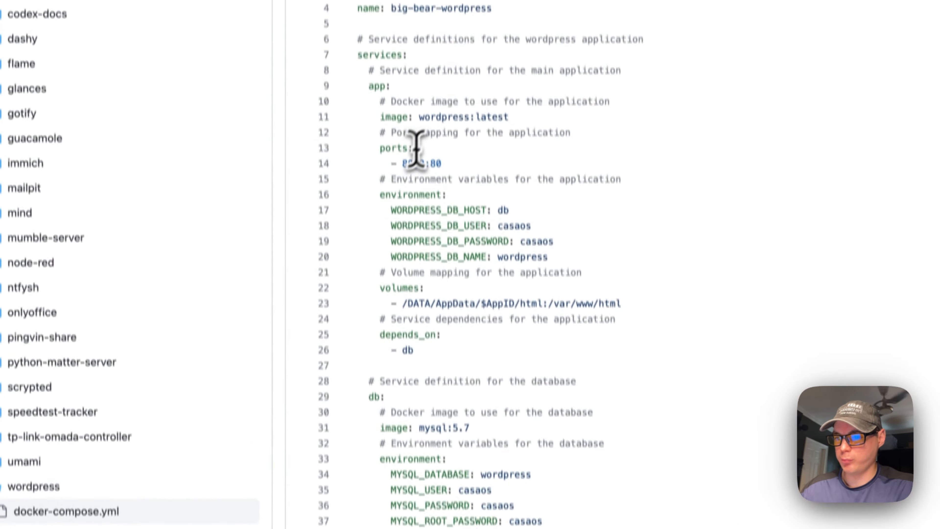
double_click(413, 196)
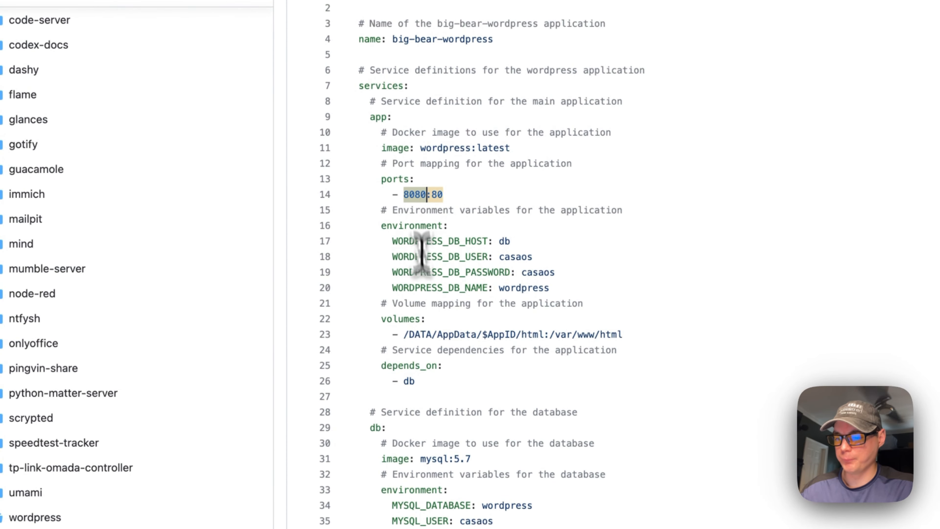
scroll(424, 259, "down", 10)
scroll(430, 306, "up", 3)
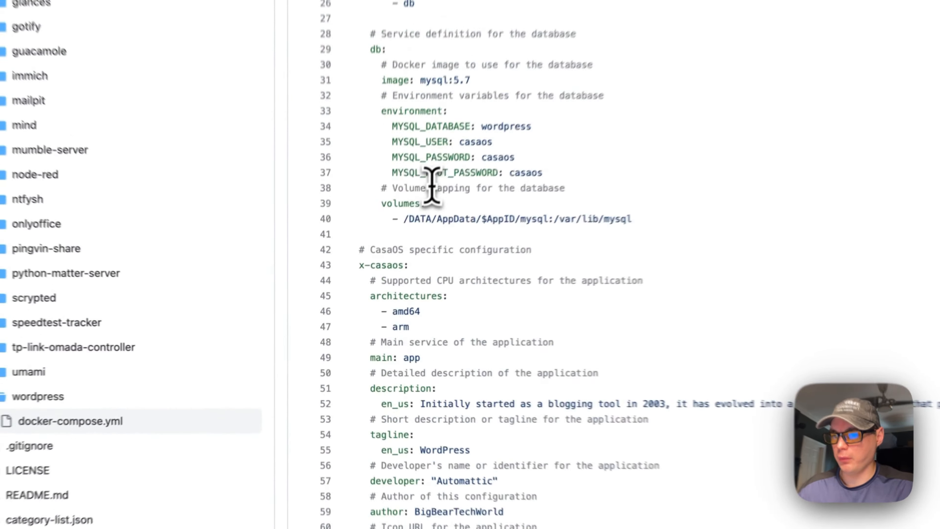
scroll(432, 184, "up", 8)
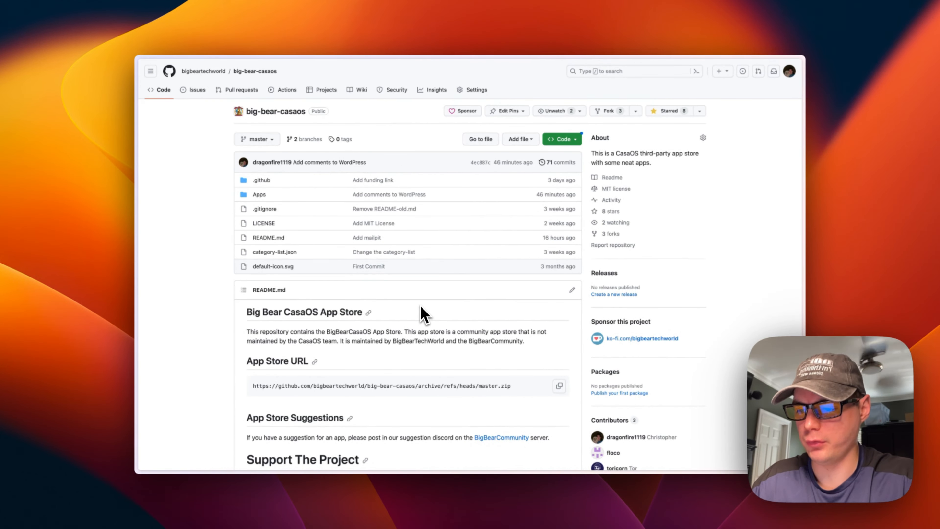
Select the big-bear-casaos App Store URL in the README to copy it
scroll(423, 315, "down", 1)
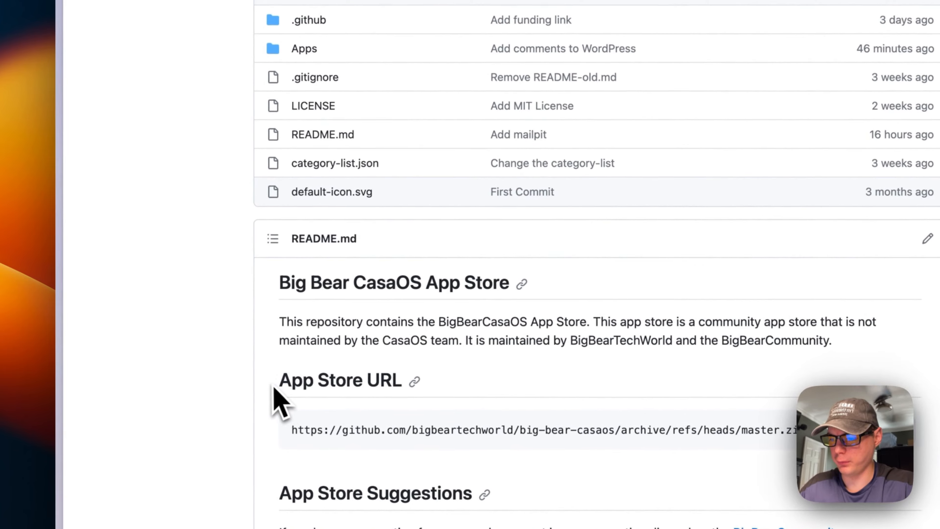
left_click_drag(246, 347, 330, 345)
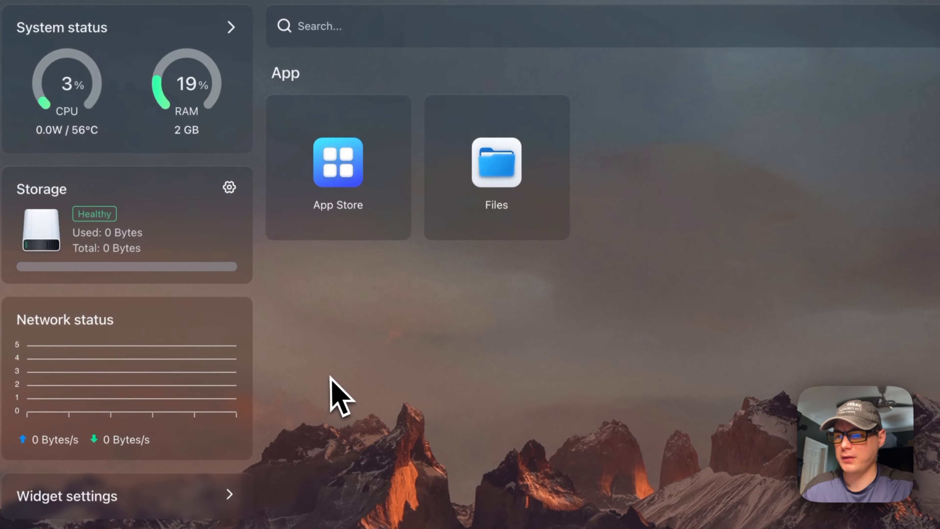
Add the copied big-bear-casaos URL as a new App Store source, check categories, and reload
left_click(329, 175)
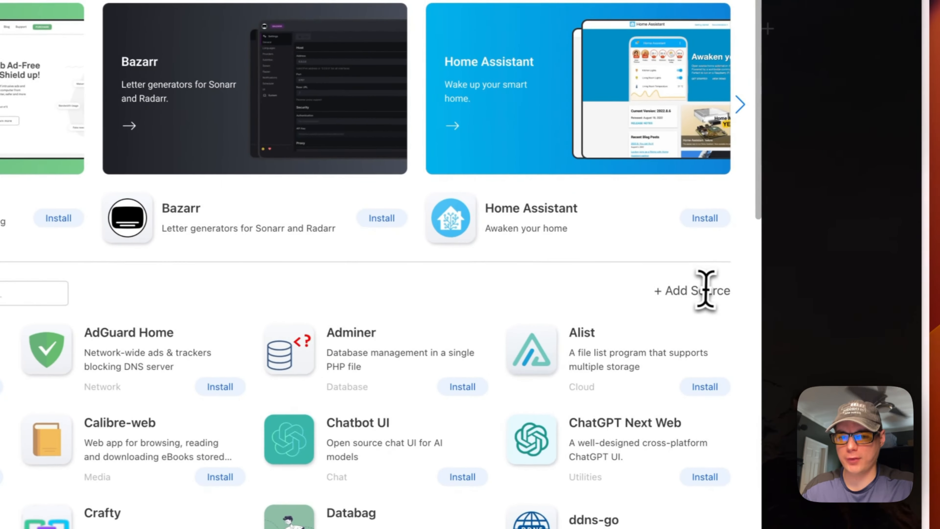
left_click(732, 296)
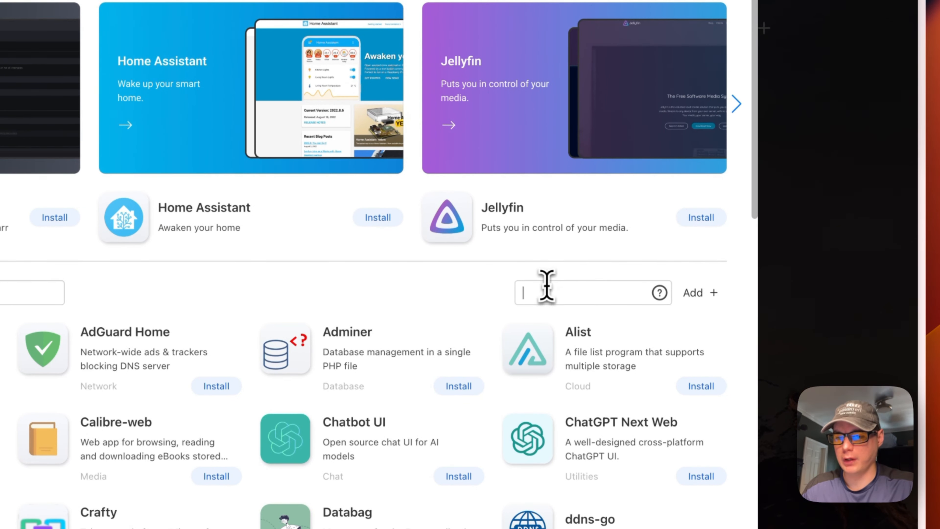
key("super+v")
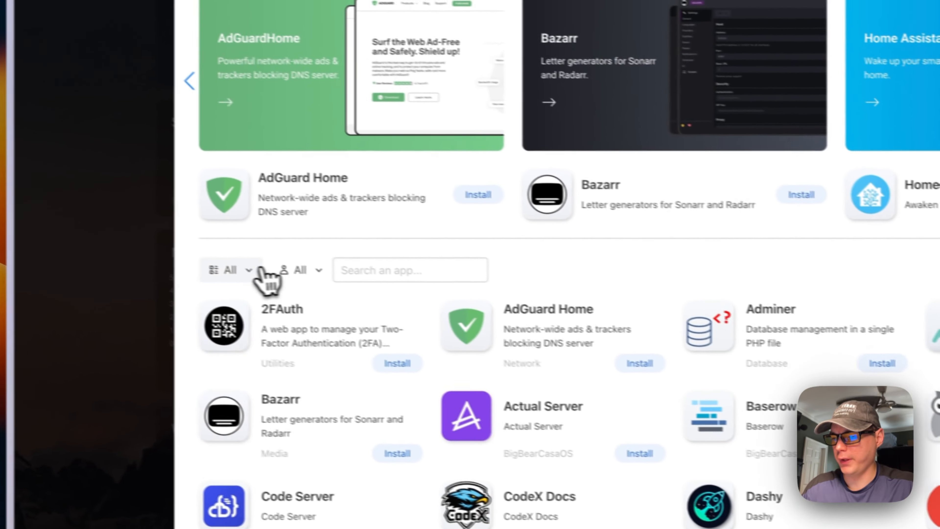
left_click(73, 245)
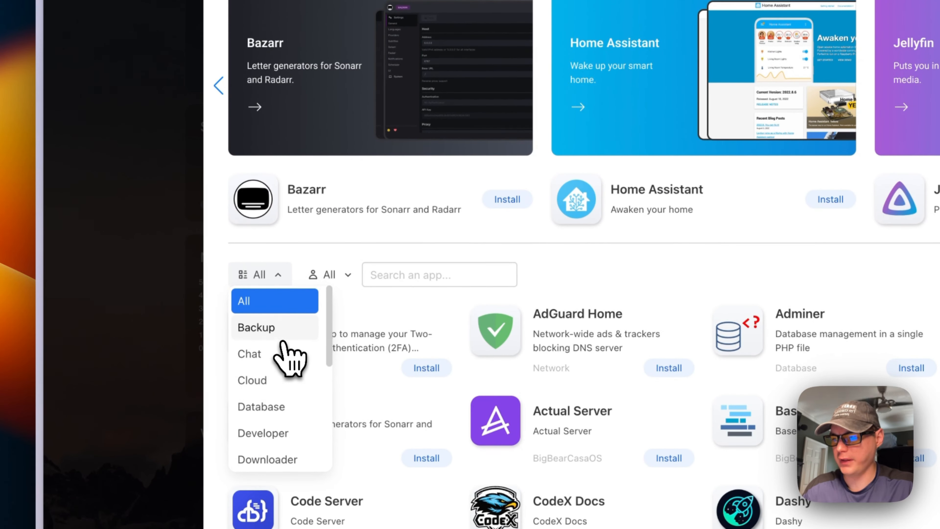
key("super+r")
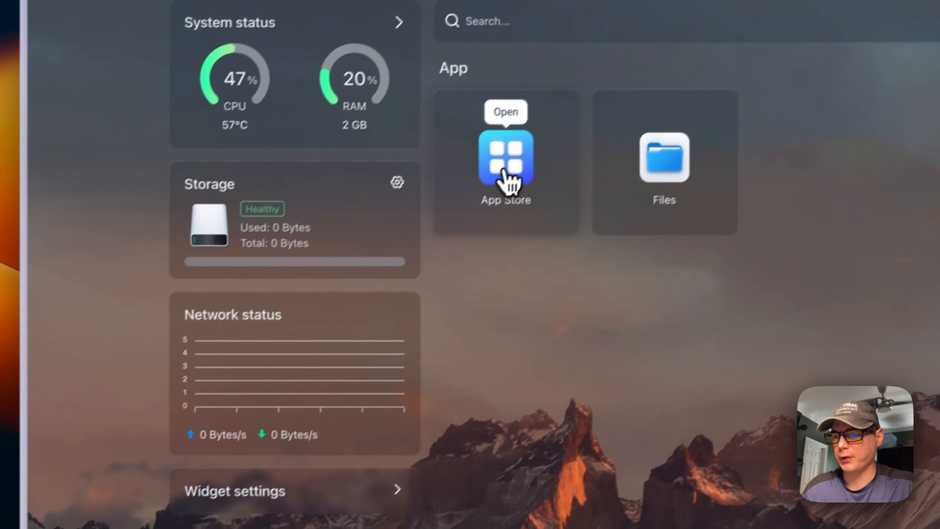
left_click(501, 156)
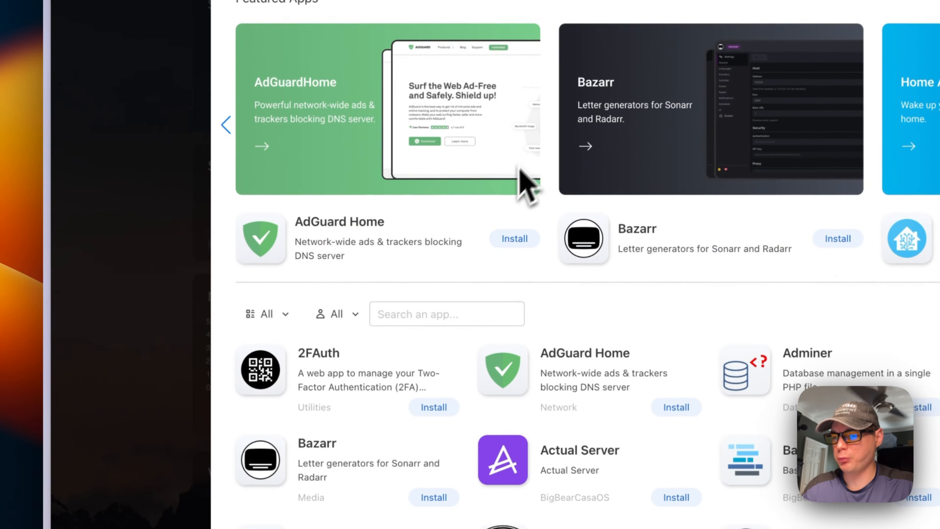
left_click(267, 315)
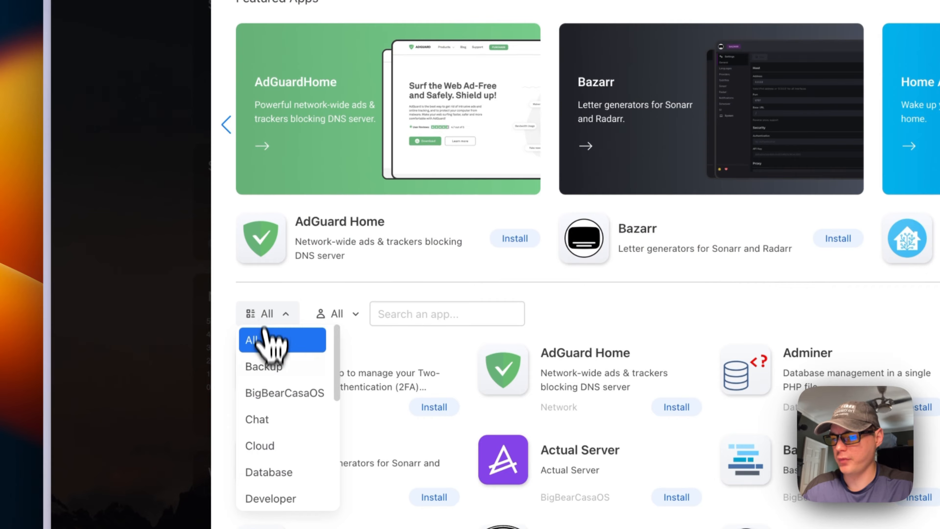
scroll(268, 339, "down", 5)
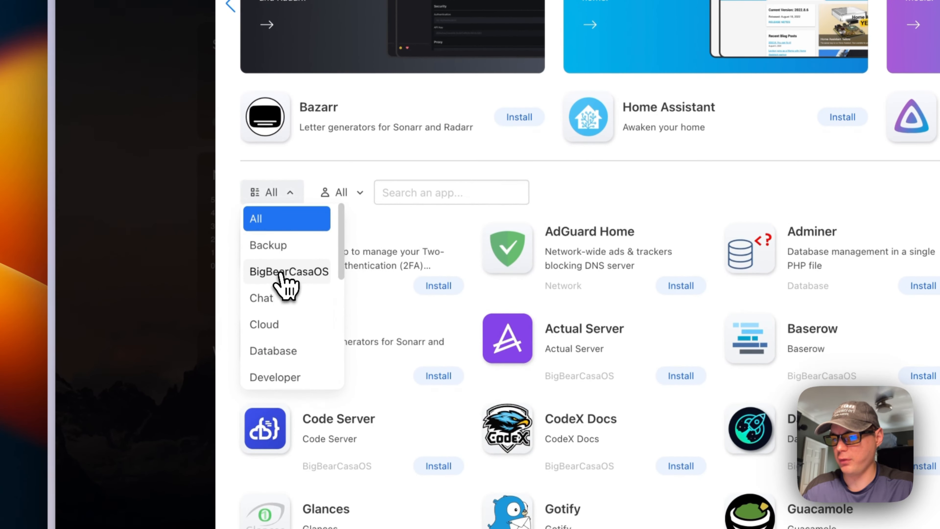
left_click(285, 274)
scroll(542, 283, "down", 8)
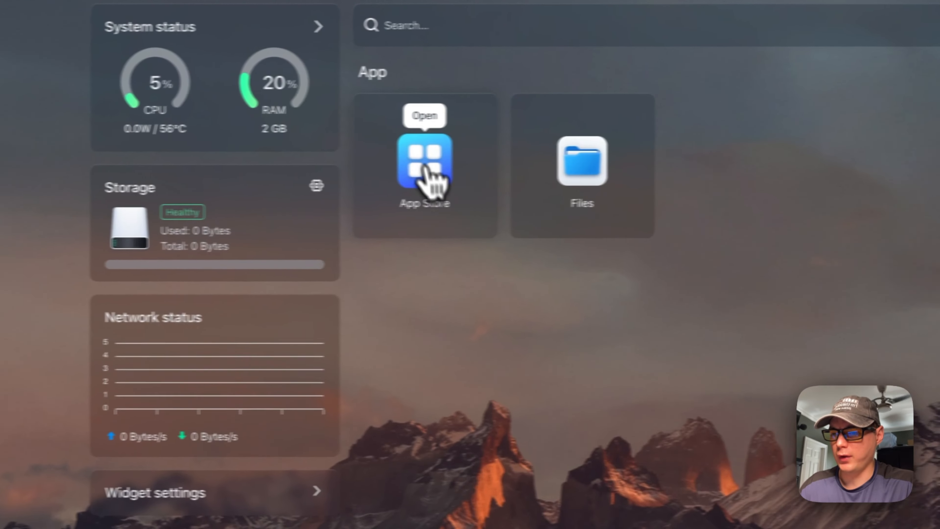
Search the App Store for 'wordpress' and install the BigBearCasaOS WordPress app
left_click(472, 158)
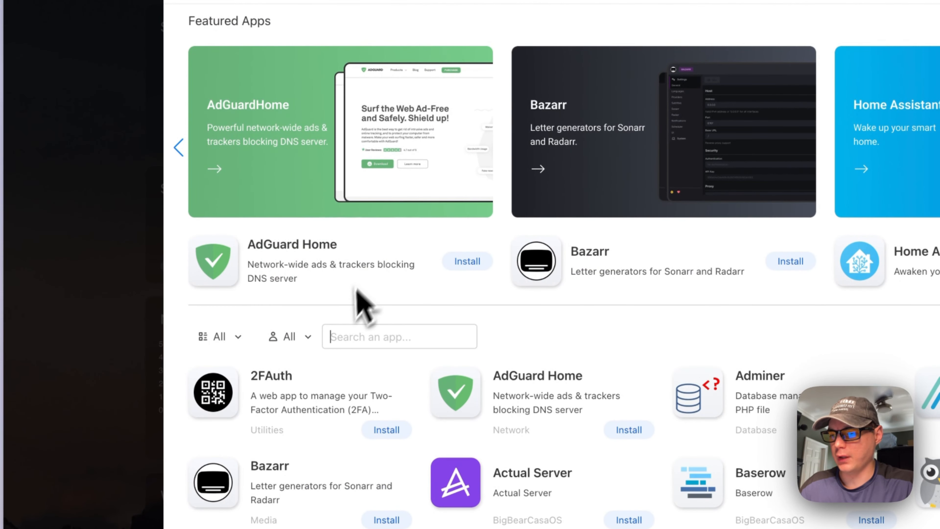
left_click(348, 337)
type("wordpre")
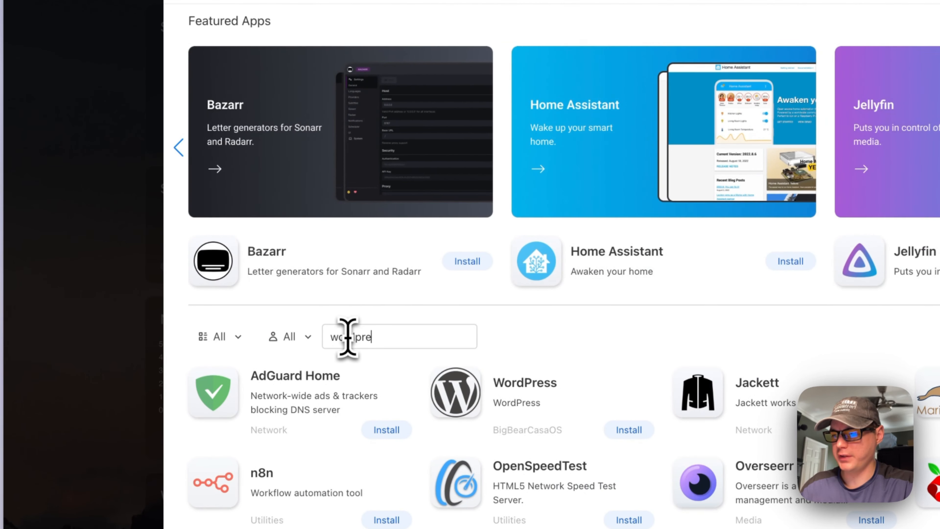
type("ss")
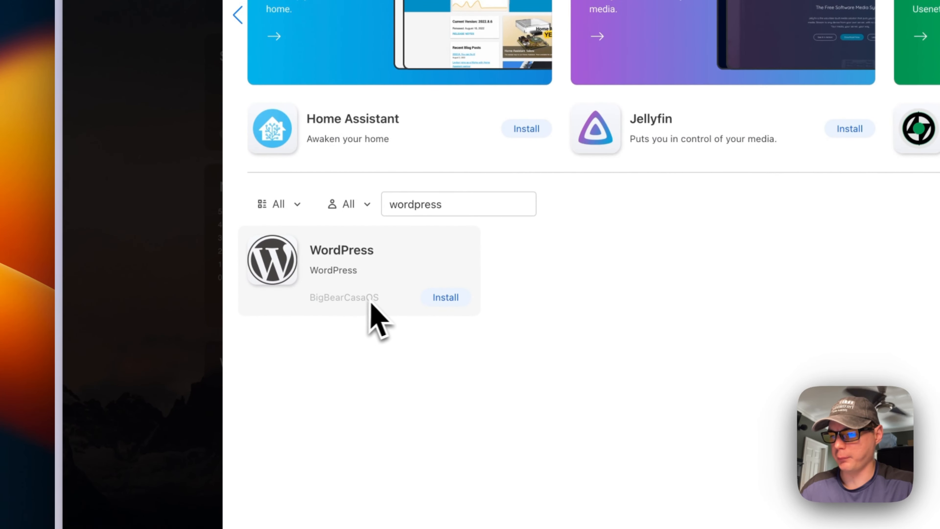
left_click(332, 272)
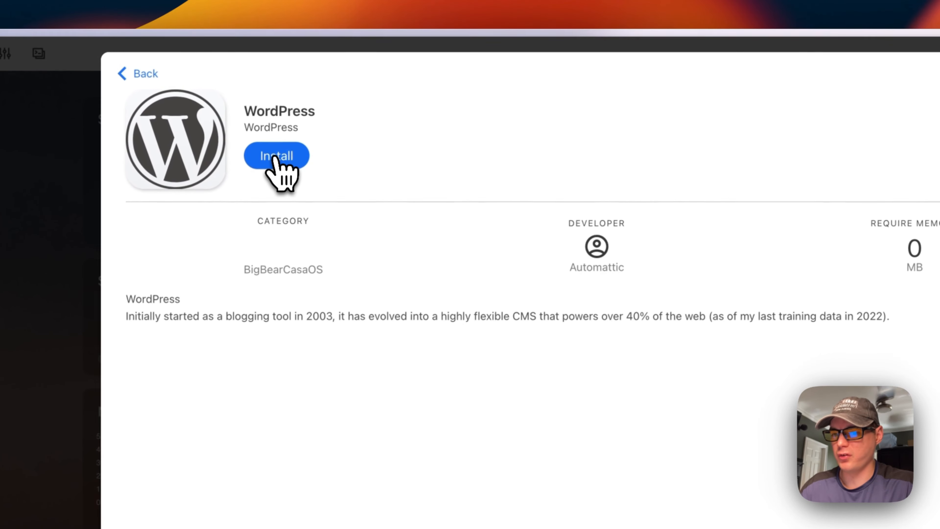
left_click(274, 157)
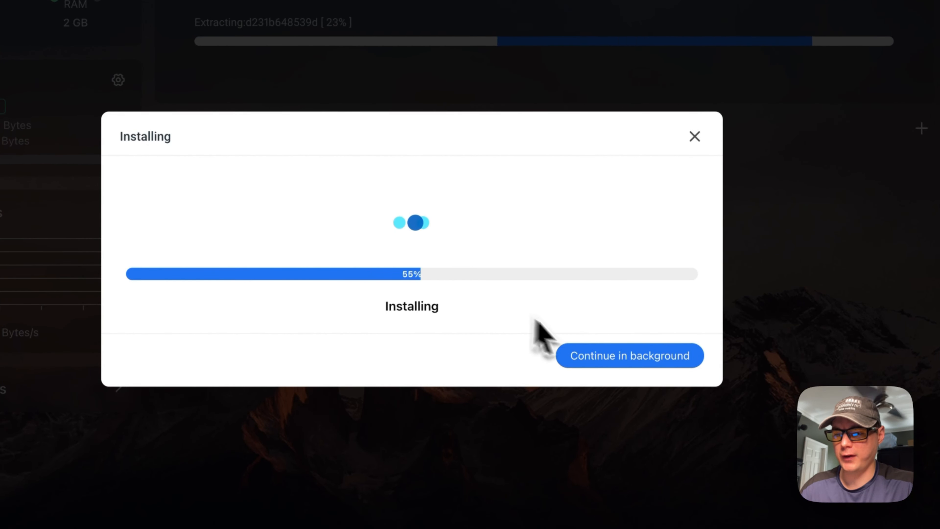
Let the WordPress installation continue in the background until its dashboard tile appears
left_click(602, 362)
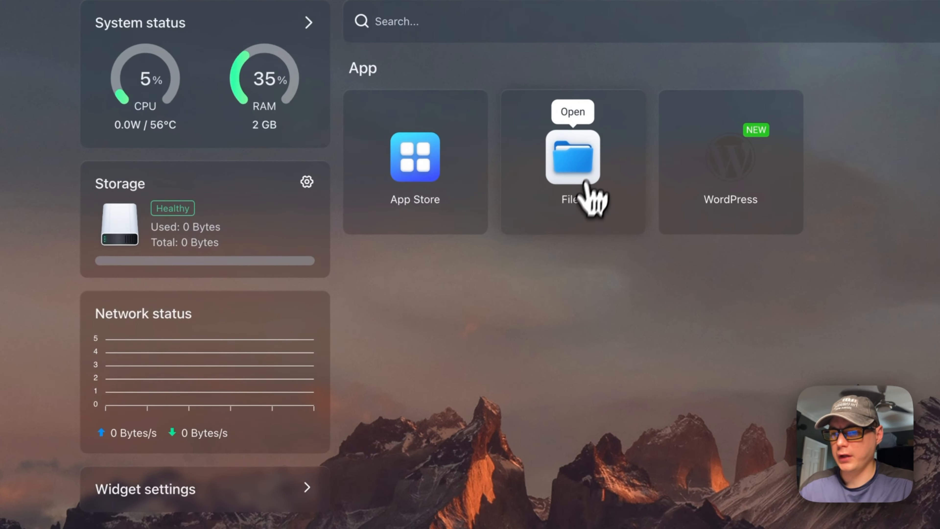
left_click(580, 160)
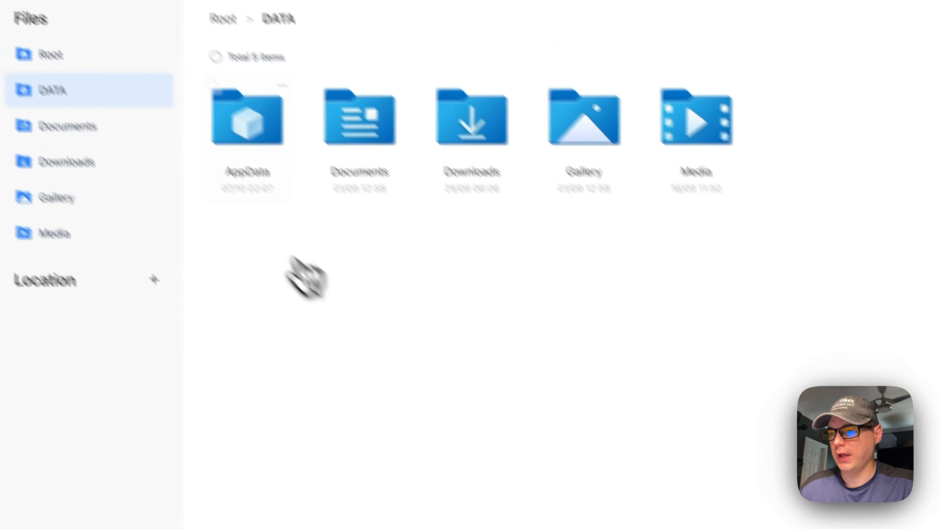
left_click(297, 184)
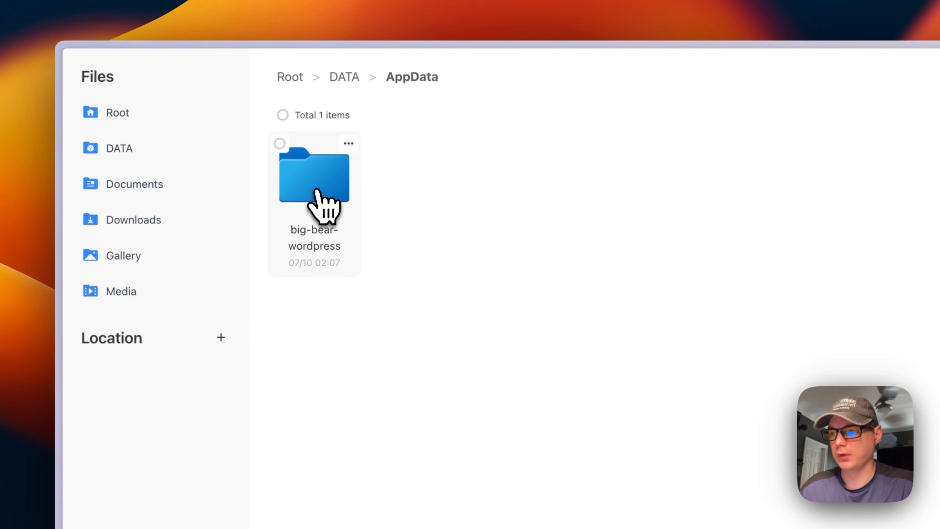
left_click(314, 193)
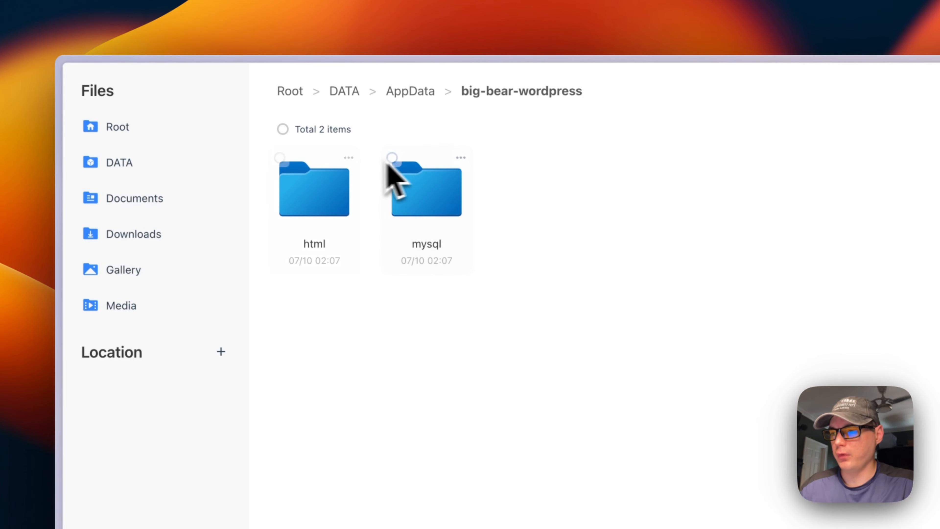
left_click(282, 130)
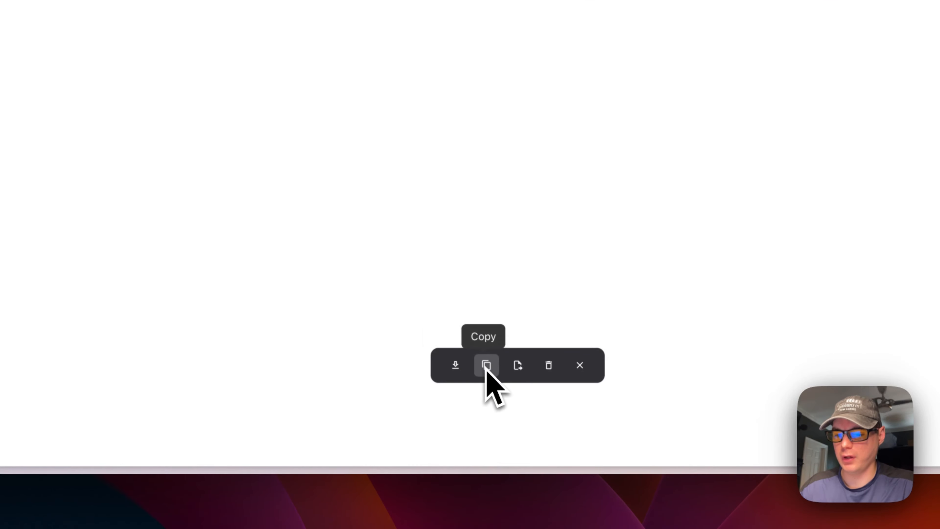
left_click(581, 368)
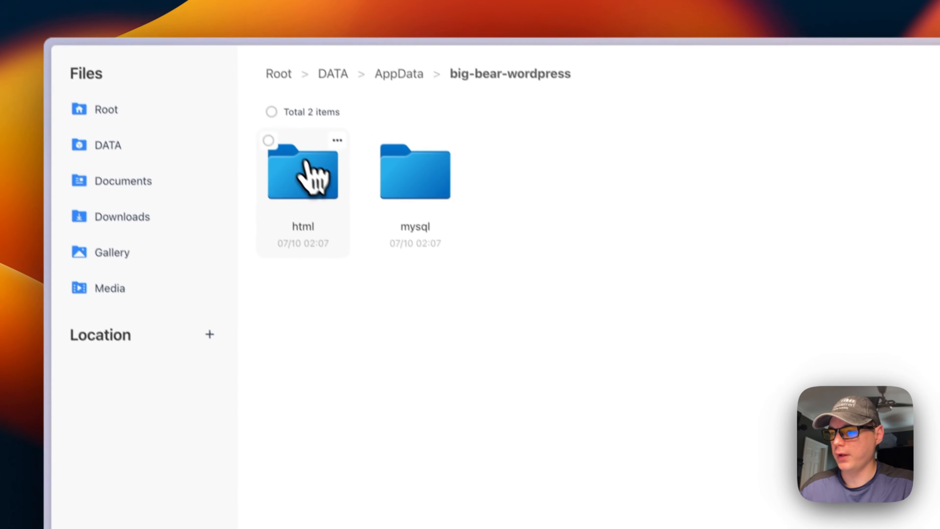
left_click(278, 156)
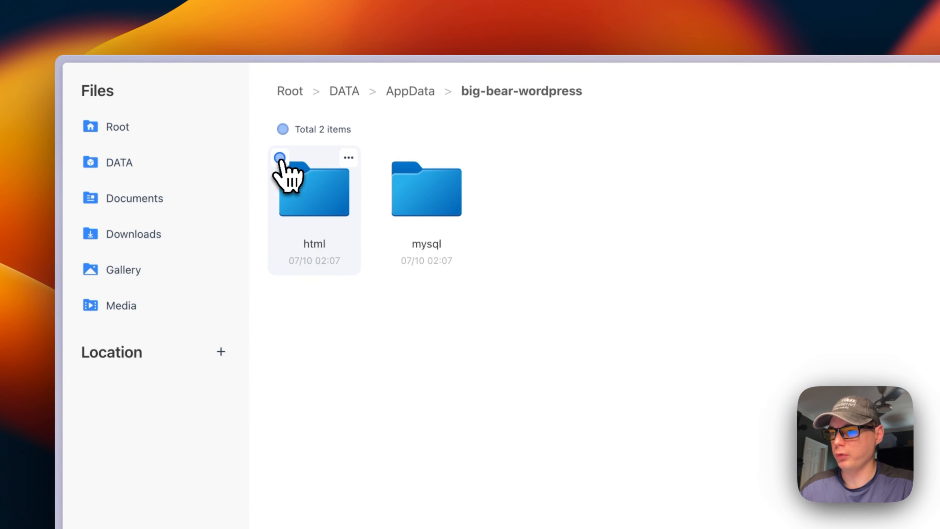
left_click(349, 157)
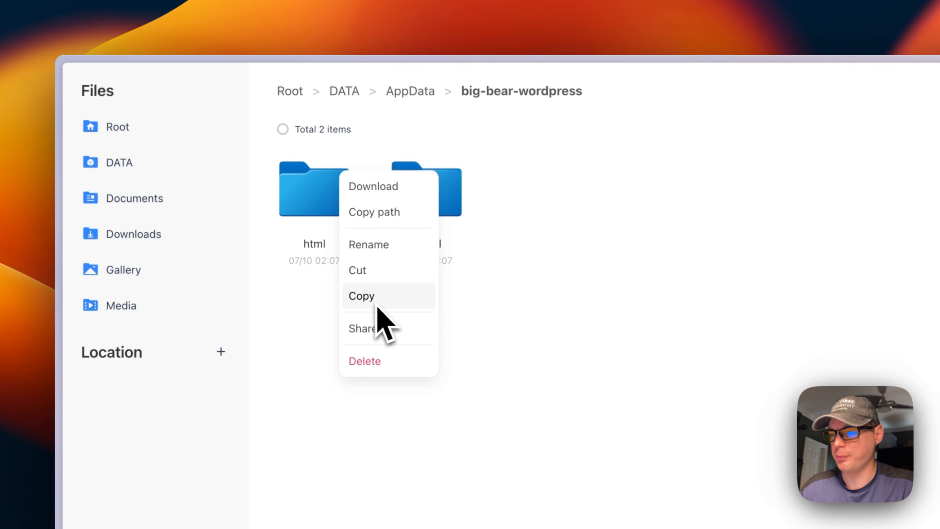
left_click(306, 349)
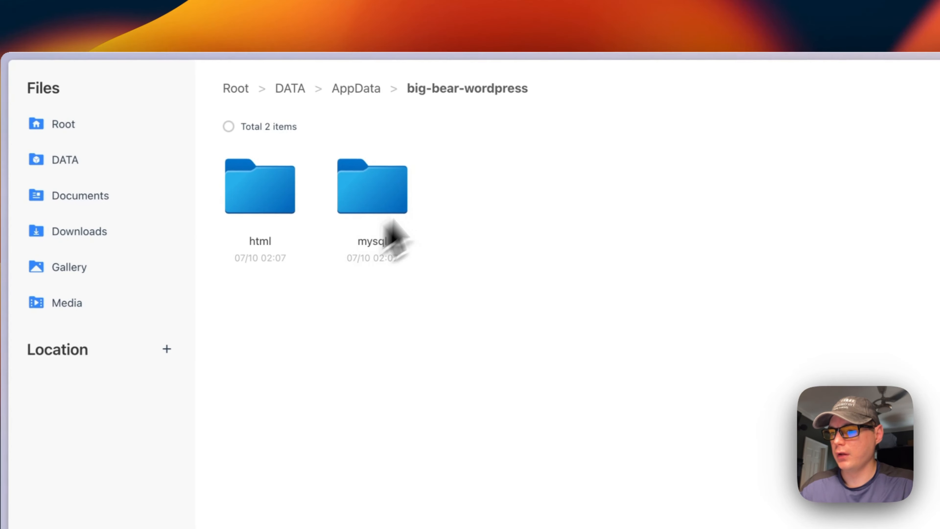
left_click(303, 196)
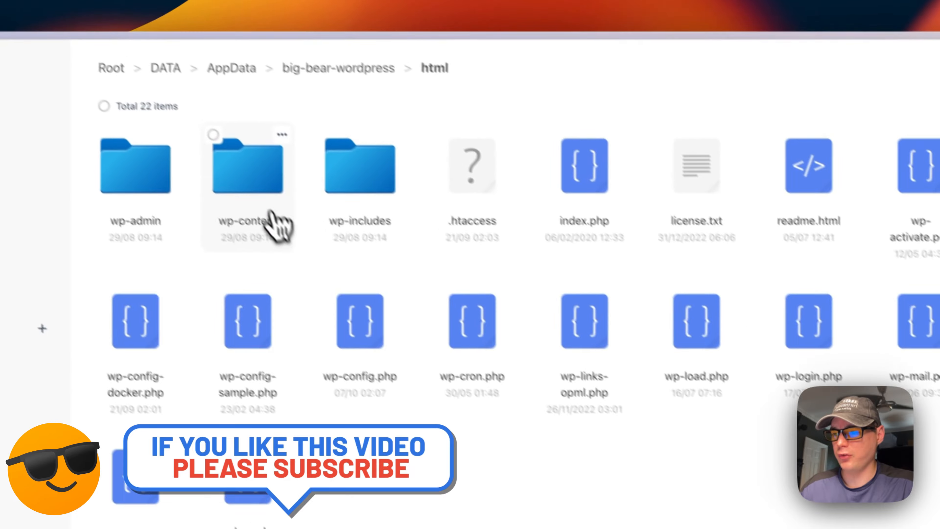
left_click(89, 175)
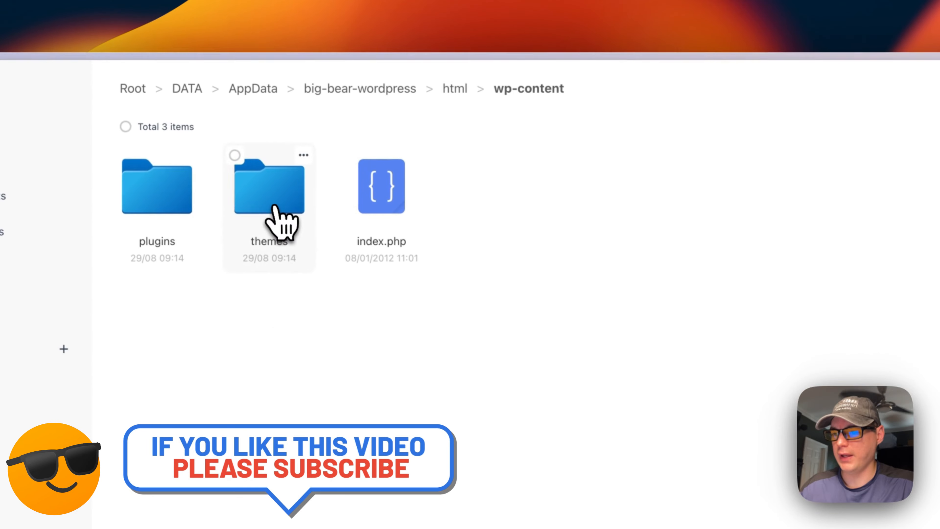
left_click(461, 103)
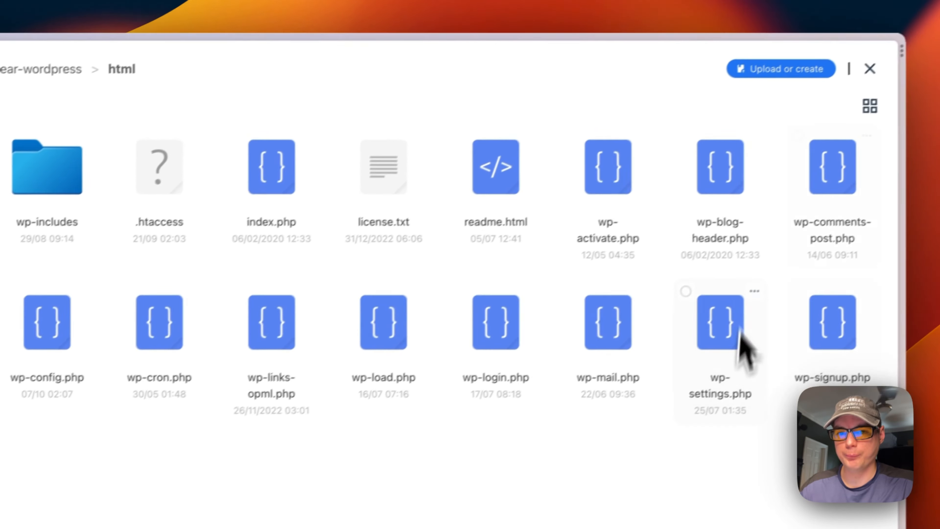
left_click(8, 69)
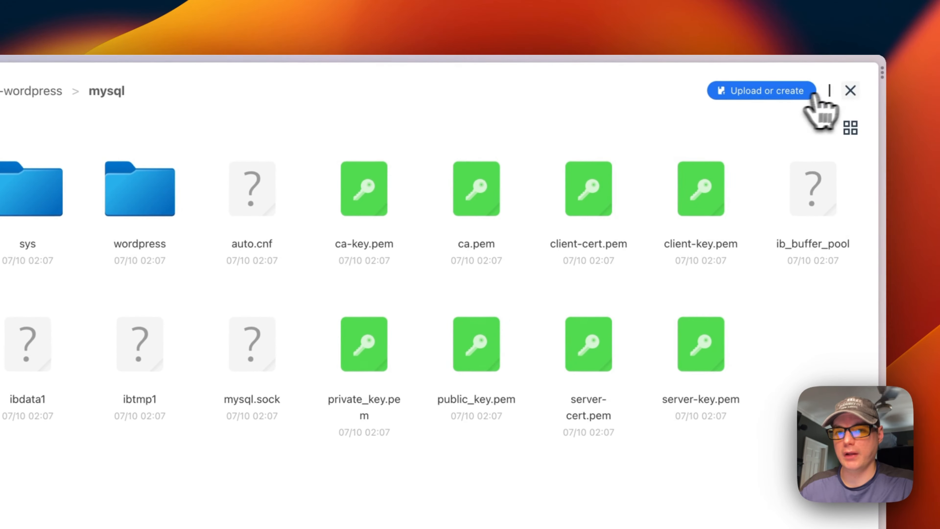
left_click(939, 77)
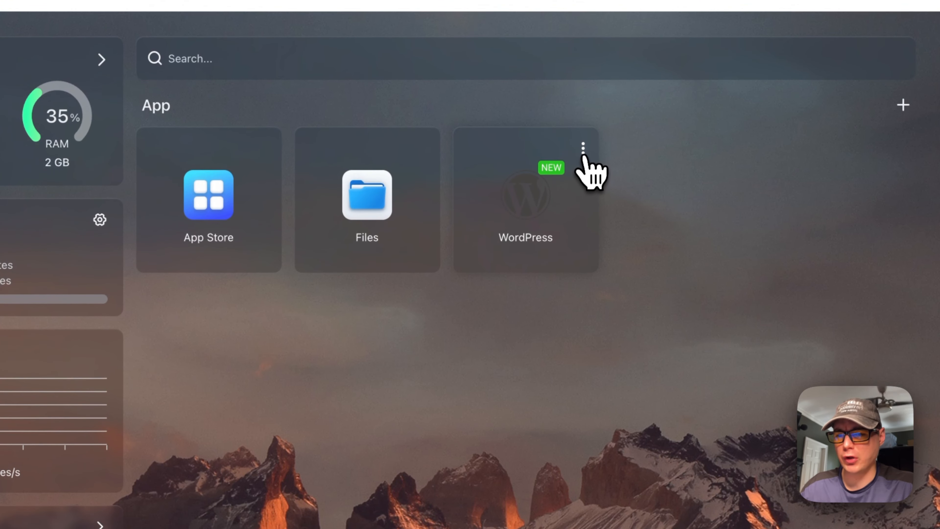
Write and save the tips note 'testing' for the WordPress app
left_click(584, 149)
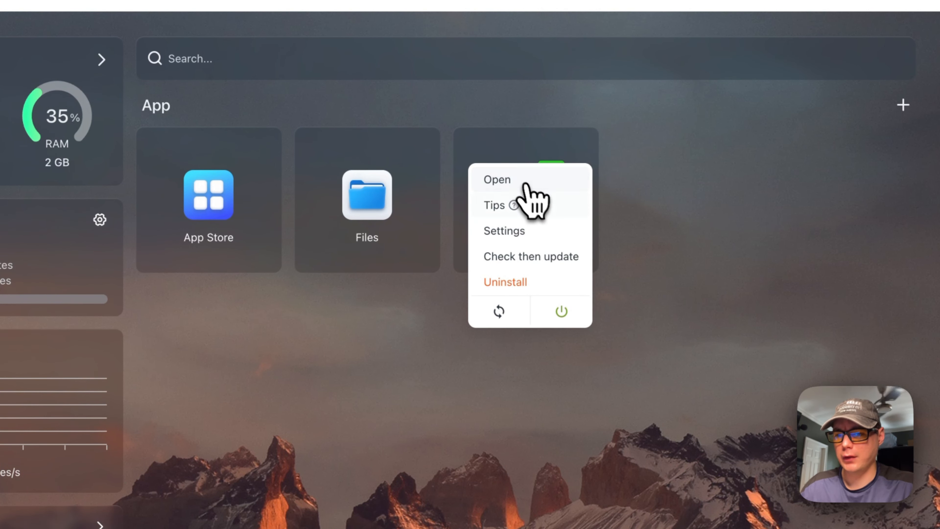
left_click(523, 209)
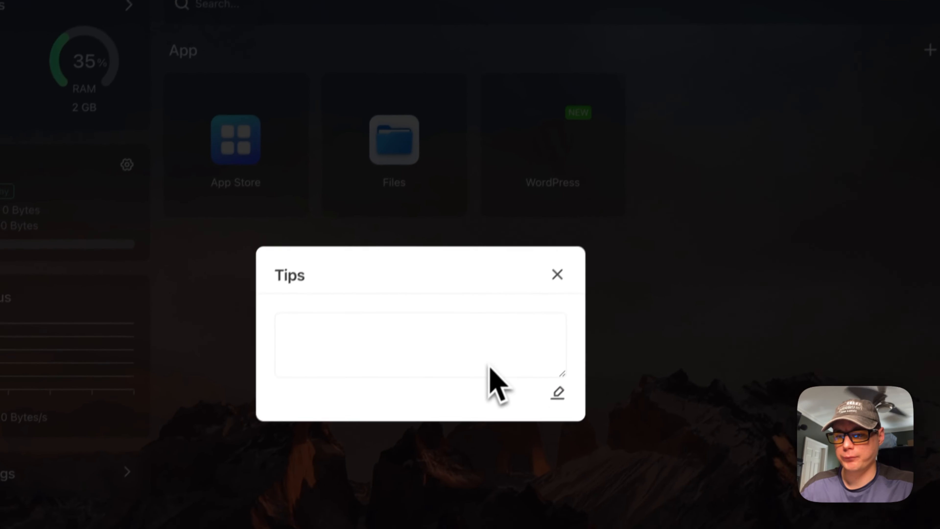
left_click(566, 377)
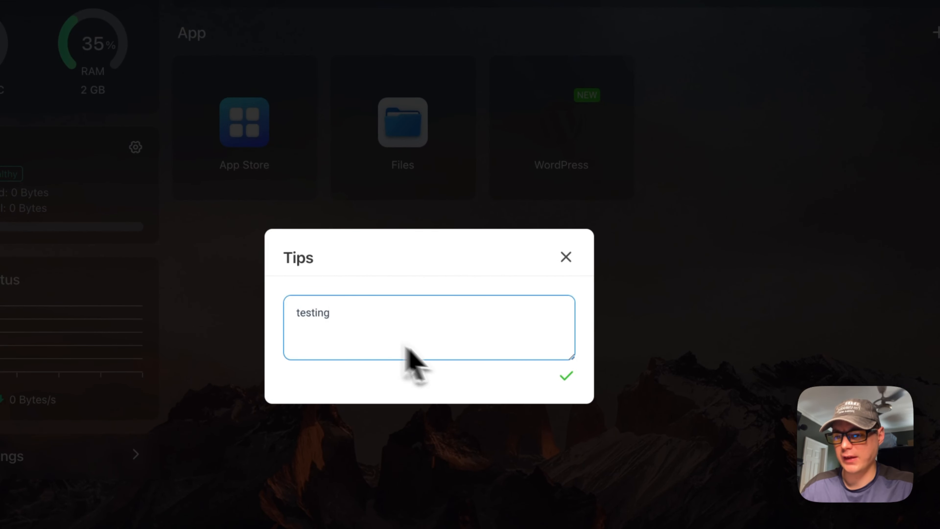
left_click(566, 377)
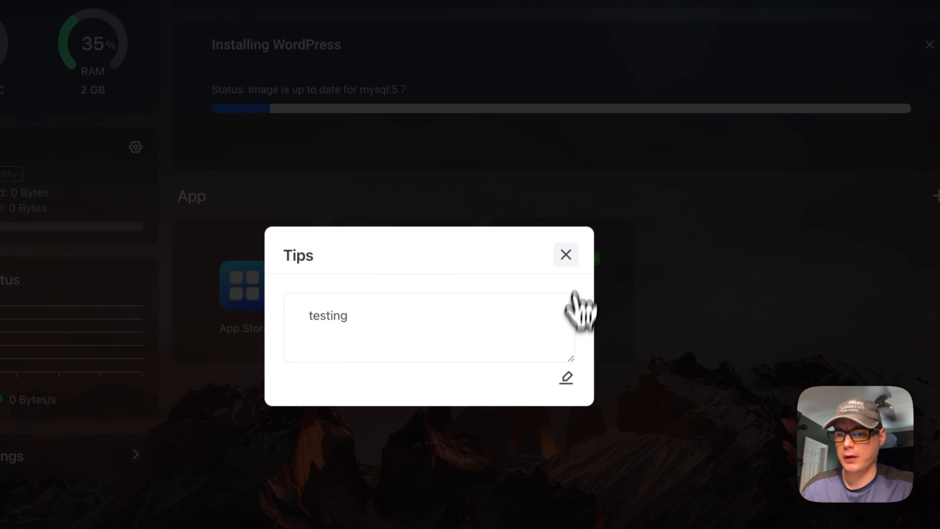
left_click(566, 254)
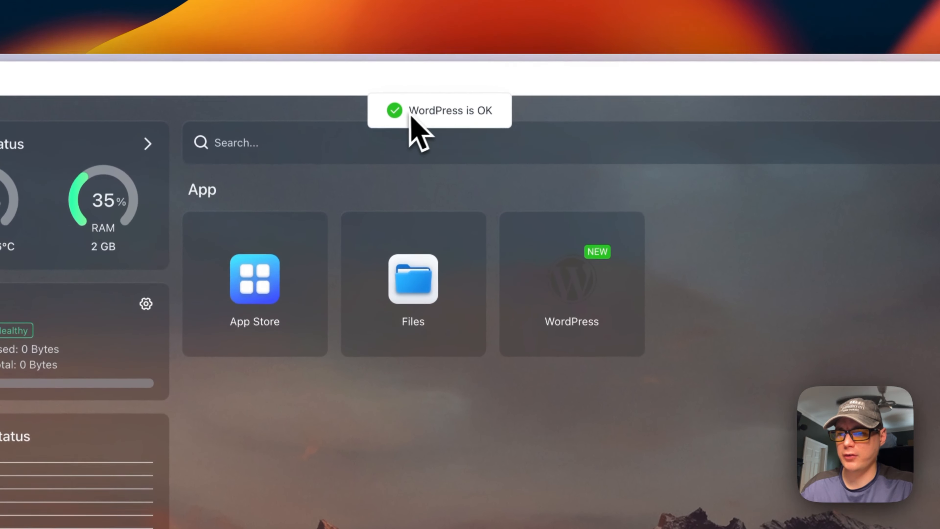
Reopen the WordPress Tips to confirm the 'testing' note was kept
left_click(631, 233)
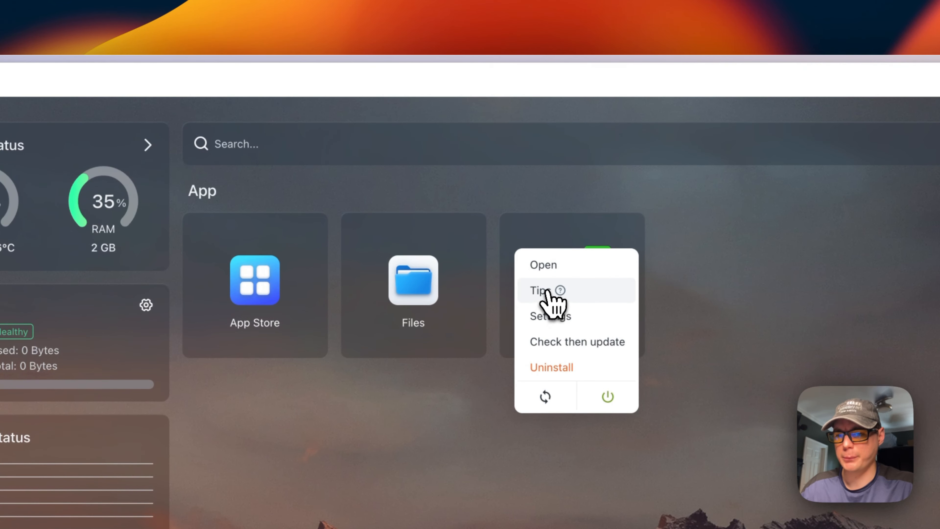
left_click(561, 291)
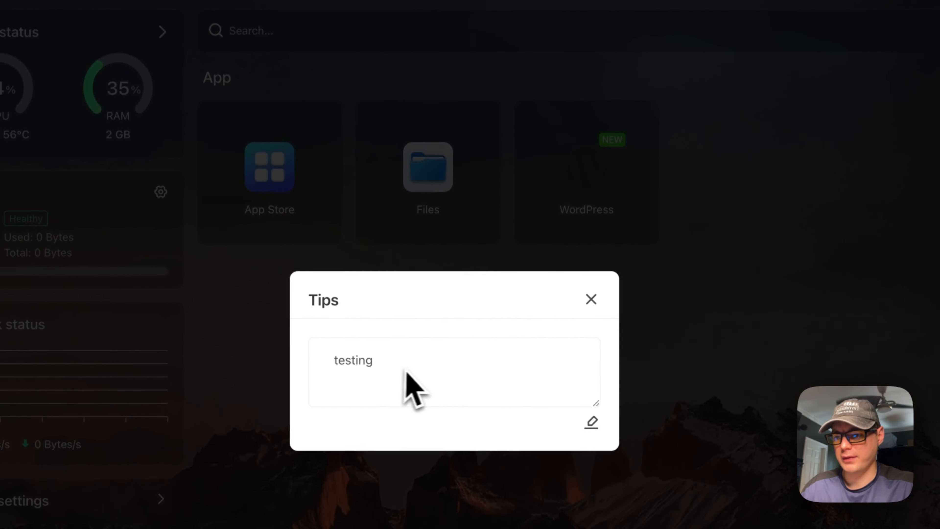
left_click(591, 299)
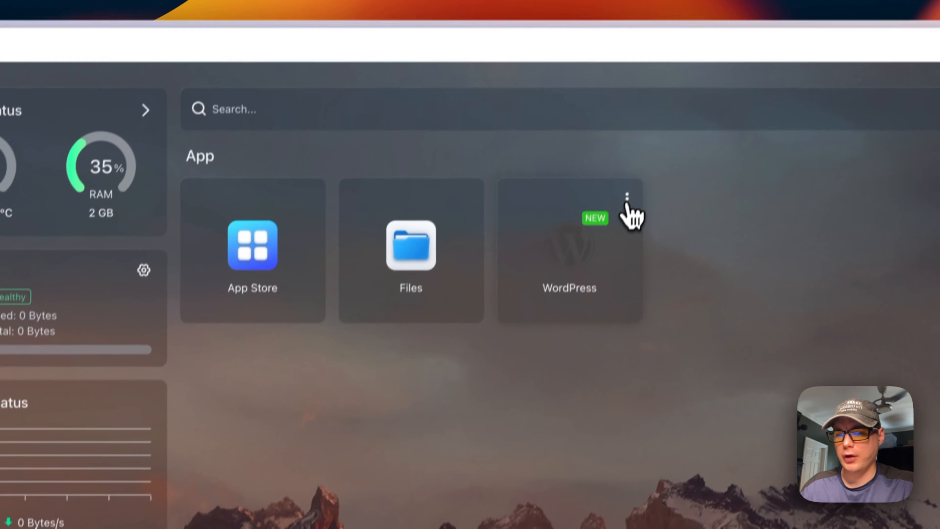
left_click(644, 120)
Review big-bear-wordpress settings: app on wordpress:latest with port 8080, db on mysql:5.7
left_click(552, 306)
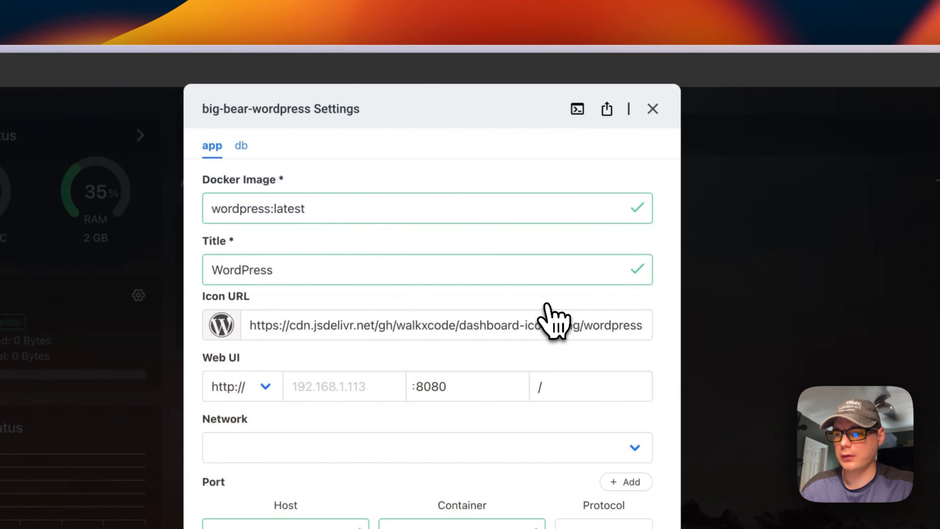
triple_click(292, 213)
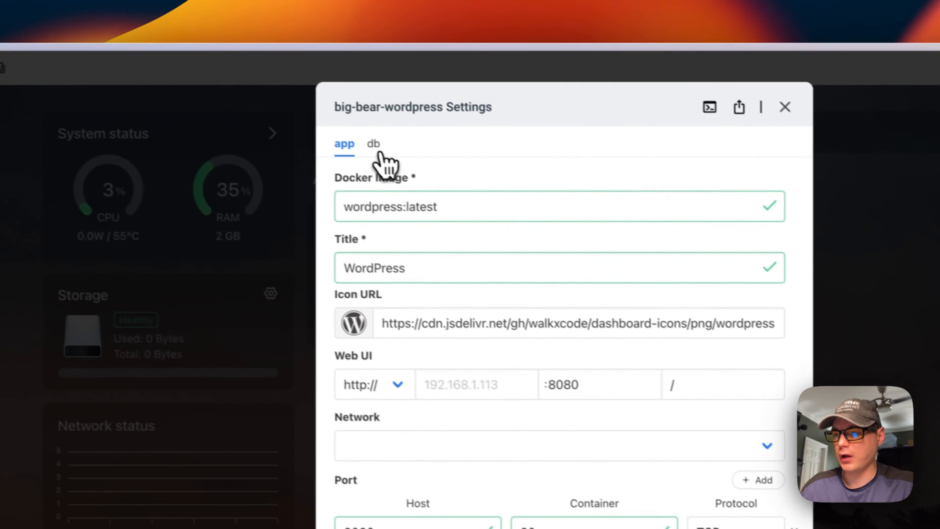
left_click(378, 146)
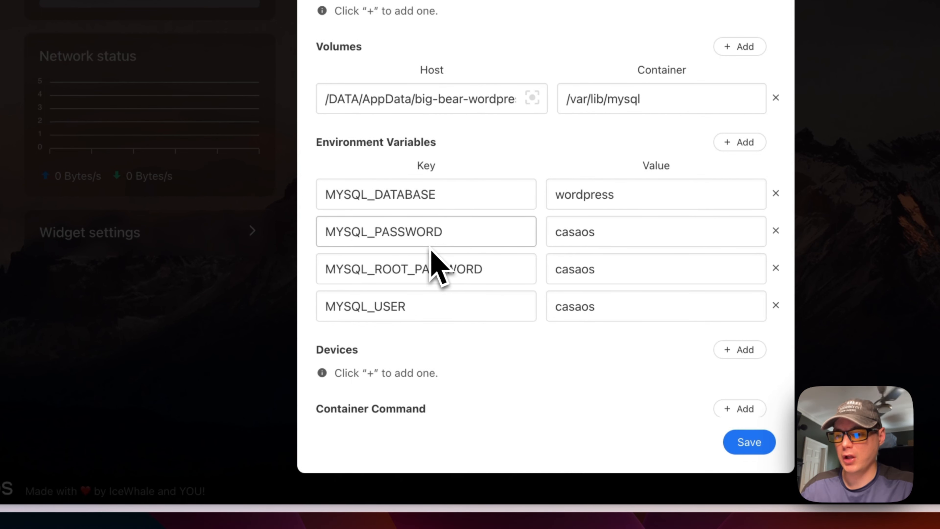
scroll(430, 294, "down", 10)
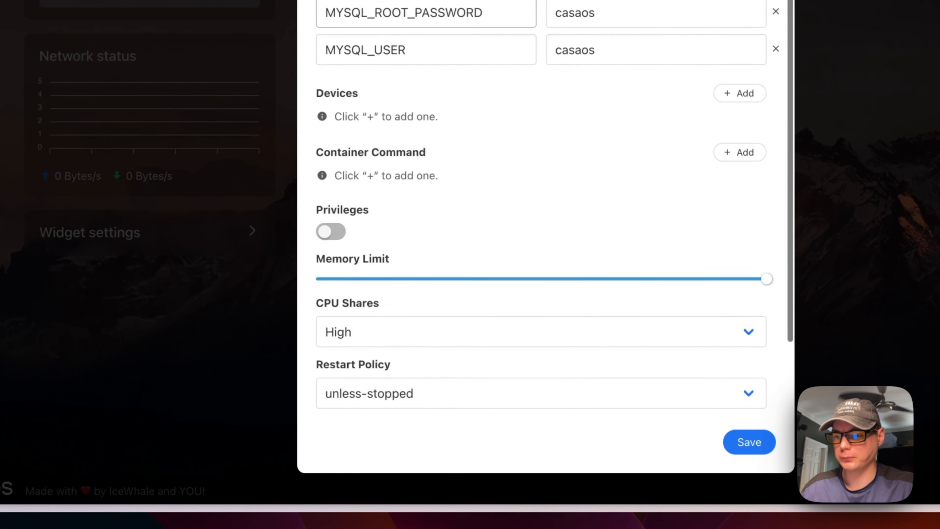
scroll(430, 294, "up", 10)
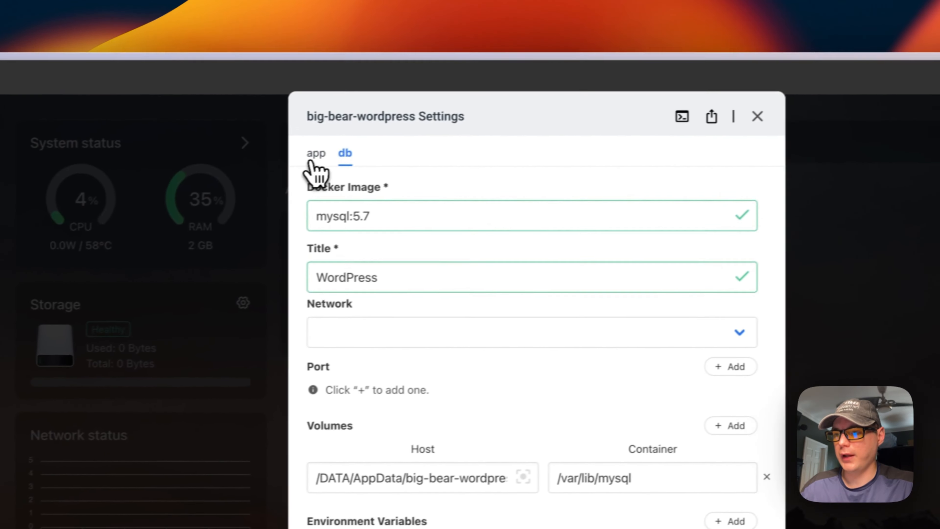
left_click(301, 157)
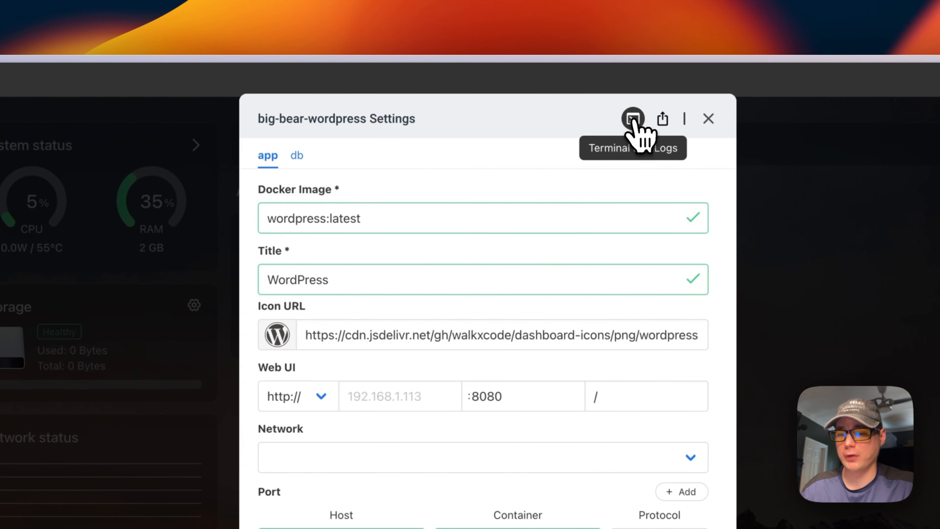
Open a terminal in the WordPress app container and run ls
left_click(634, 119)
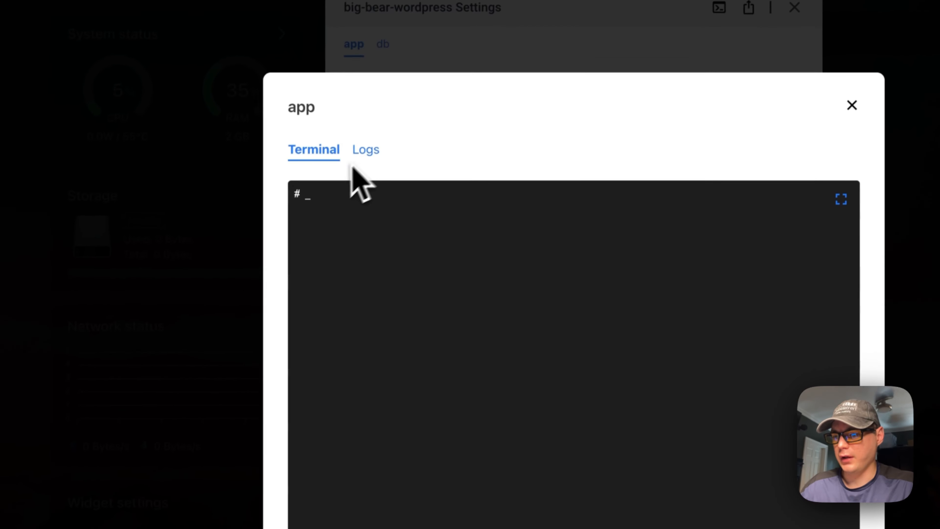
type("ls")
key("Return")
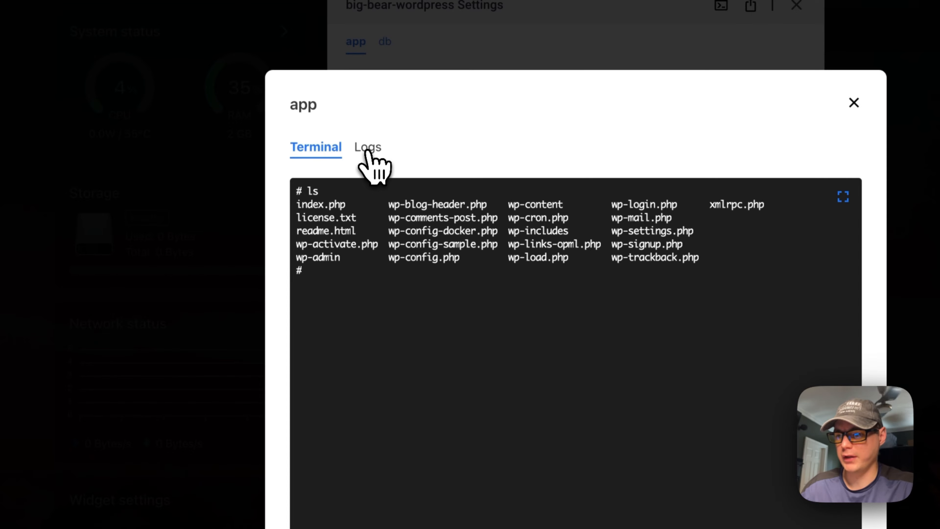
Read through the container's logs, then close the container window
left_click(368, 150)
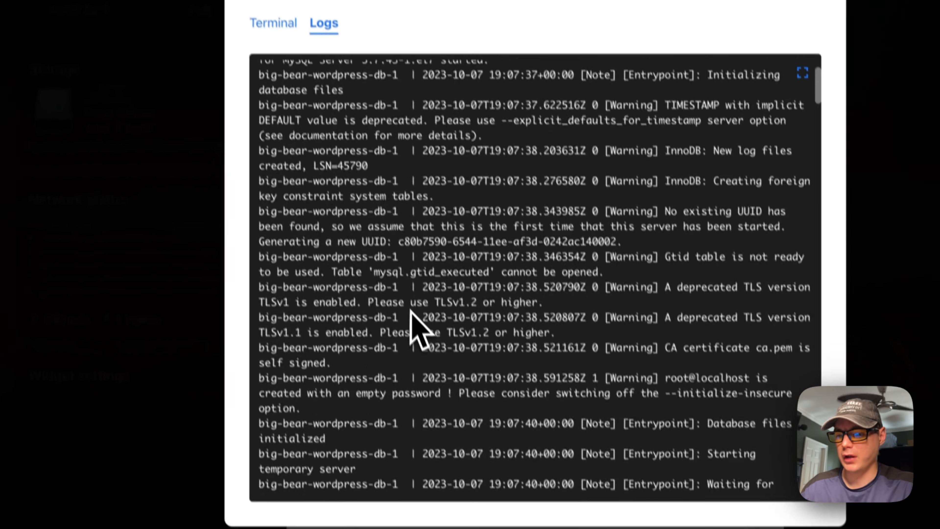
scroll(433, 223, "down", 3)
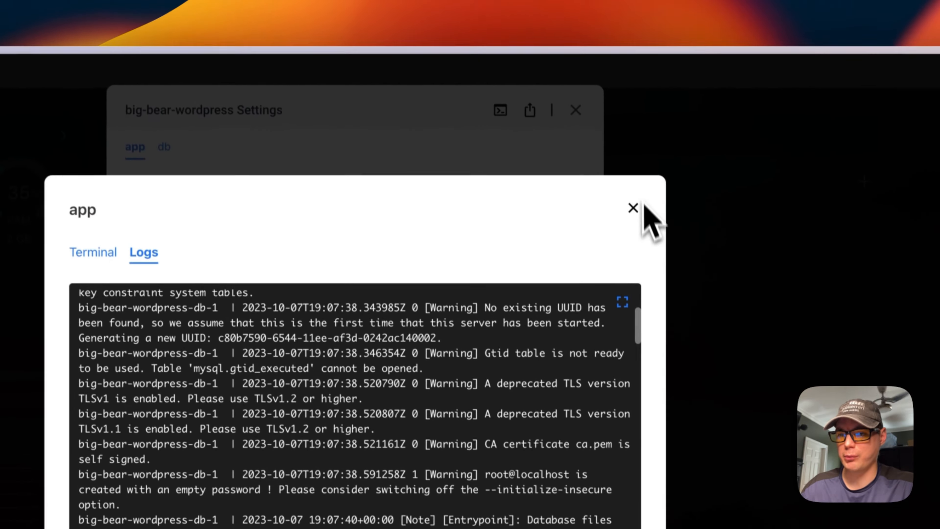
left_click(635, 216)
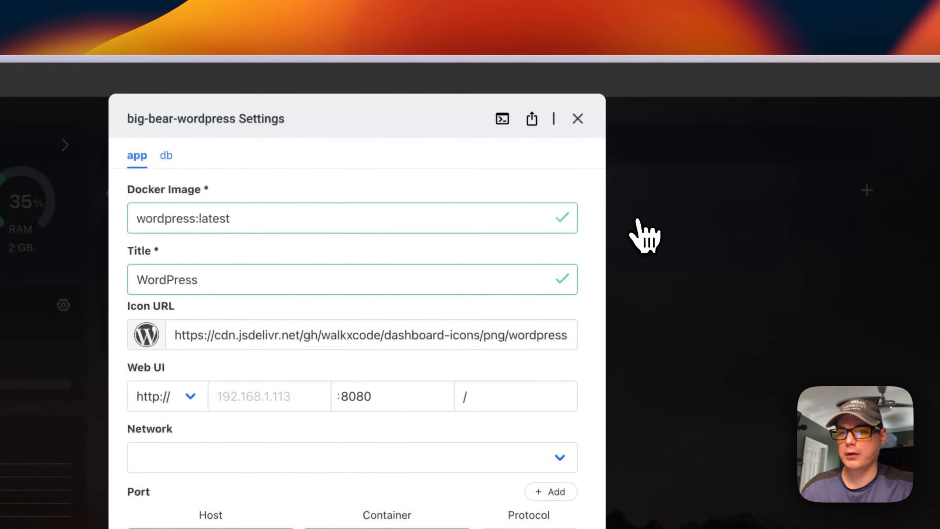
Close the WordPress settings and check big-bear-wordpress for updates
left_click(579, 119)
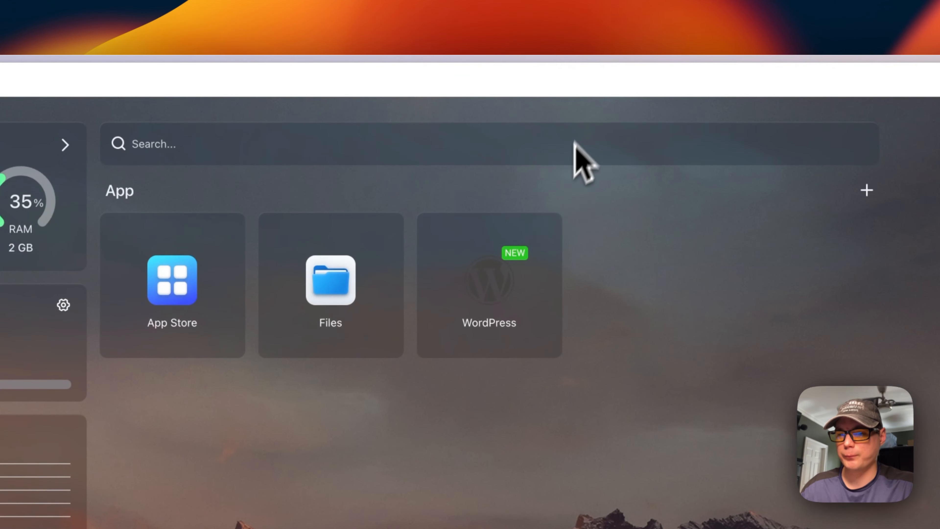
left_click(547, 234)
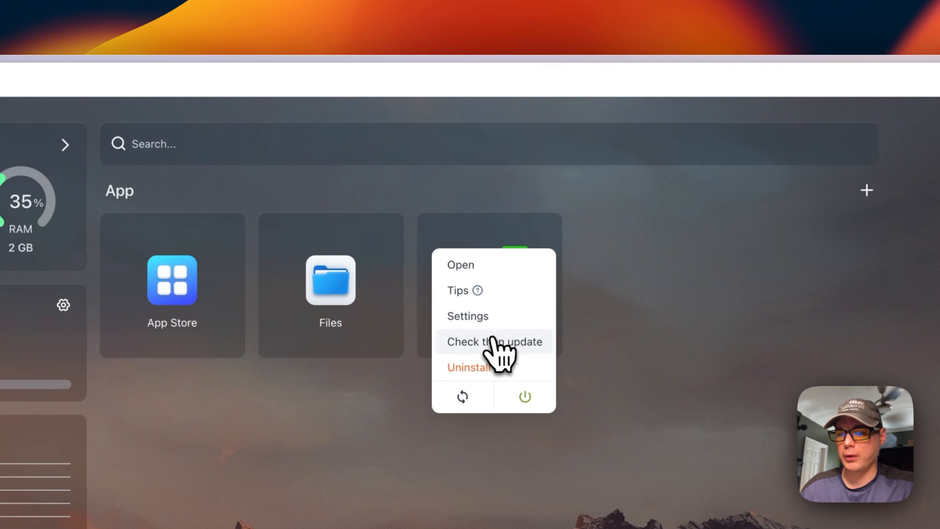
left_click(472, 342)
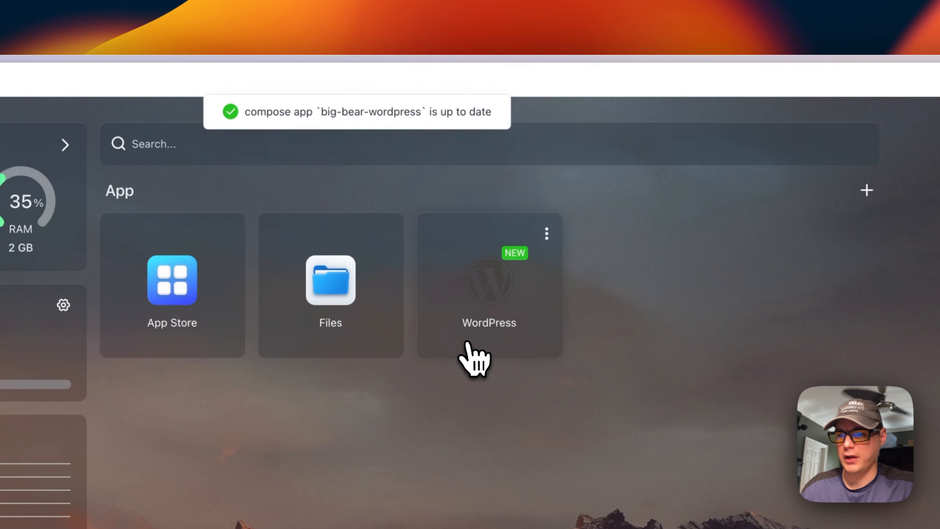
scroll(409, 178, "left", 2)
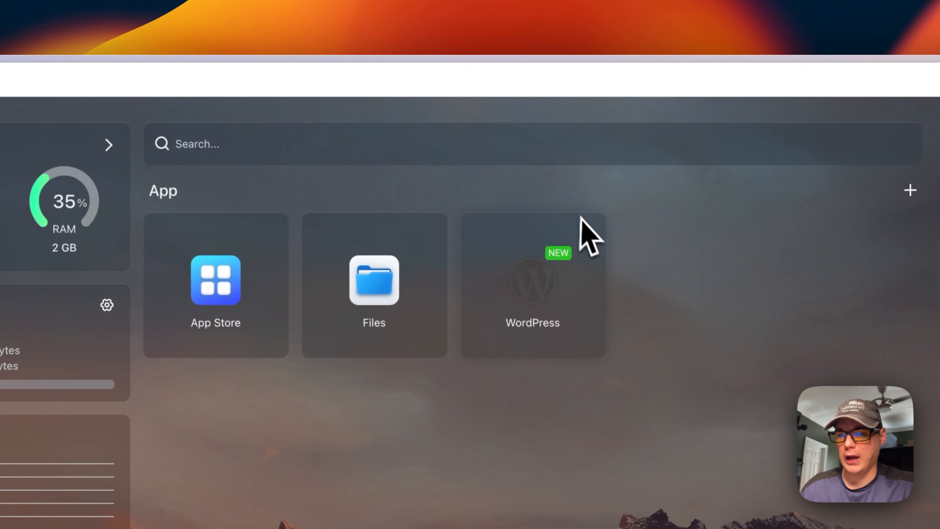
Use the power button in the WordPress tile's options menu
left_click(589, 231)
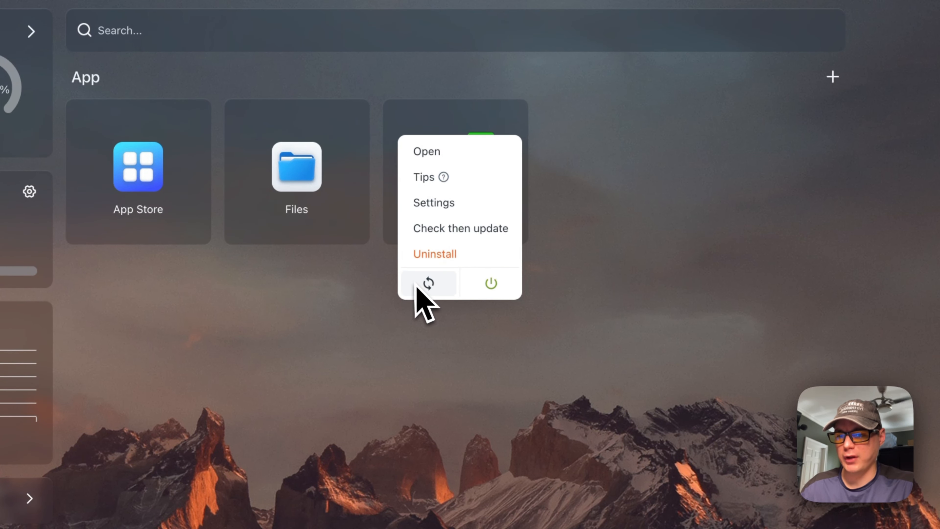
left_click(491, 283)
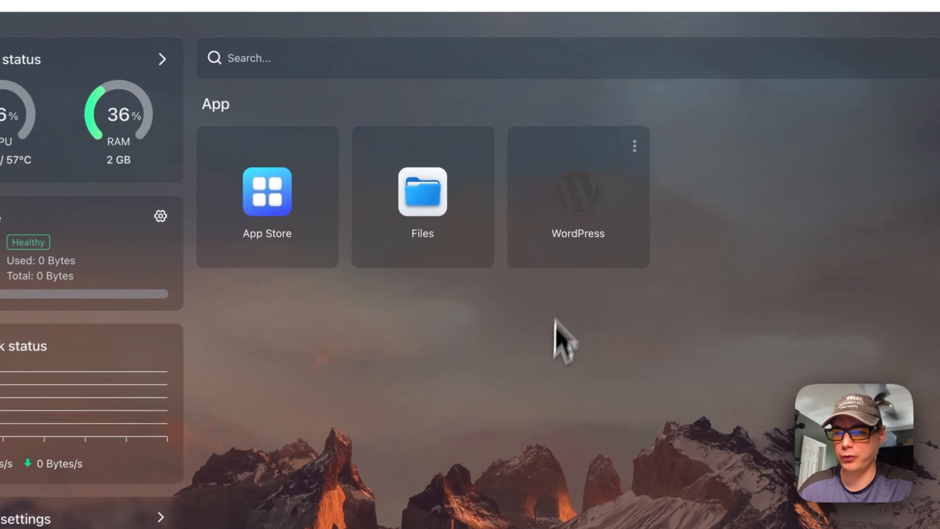
mouse_move(541, 170)
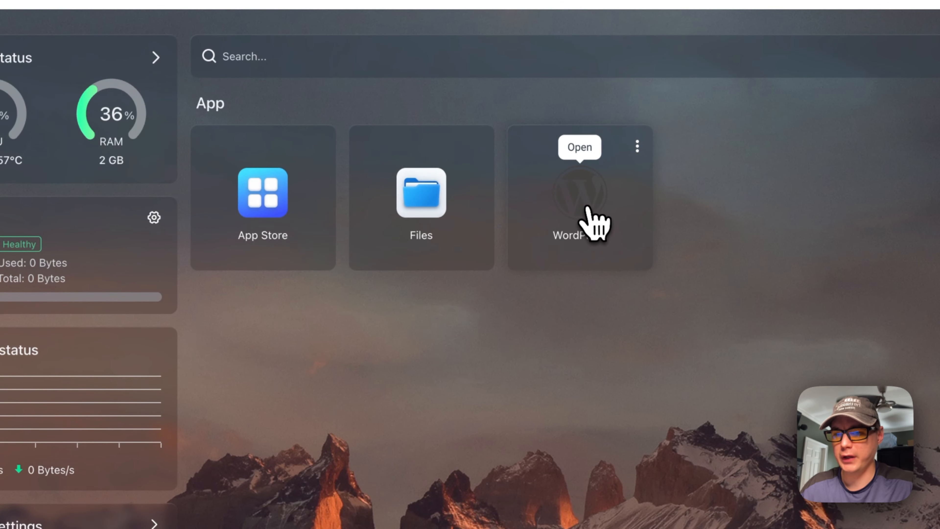
Launch WordPress, keep English, and enter the site title BigBearTV
left_click(592, 215)
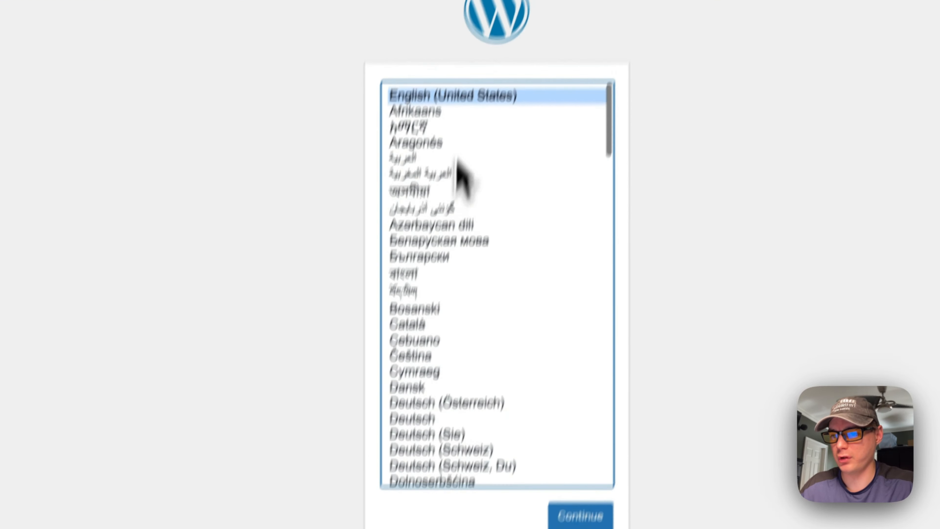
left_click(580, 516)
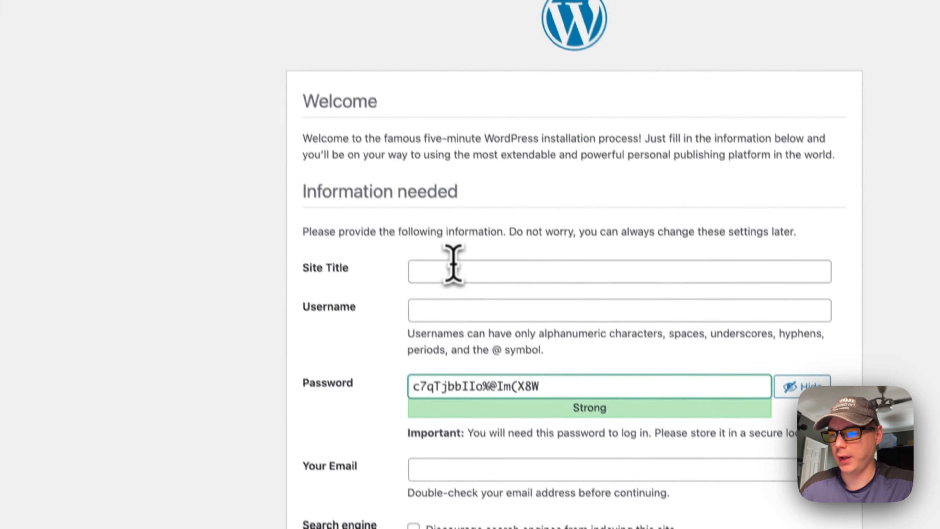
left_click(370, 101)
type("BigBearTV")
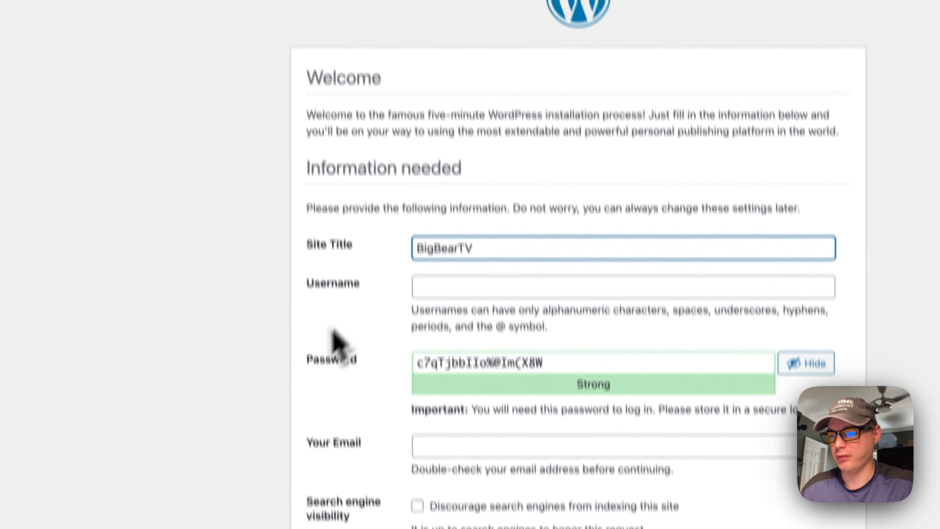
left_click(331, 387)
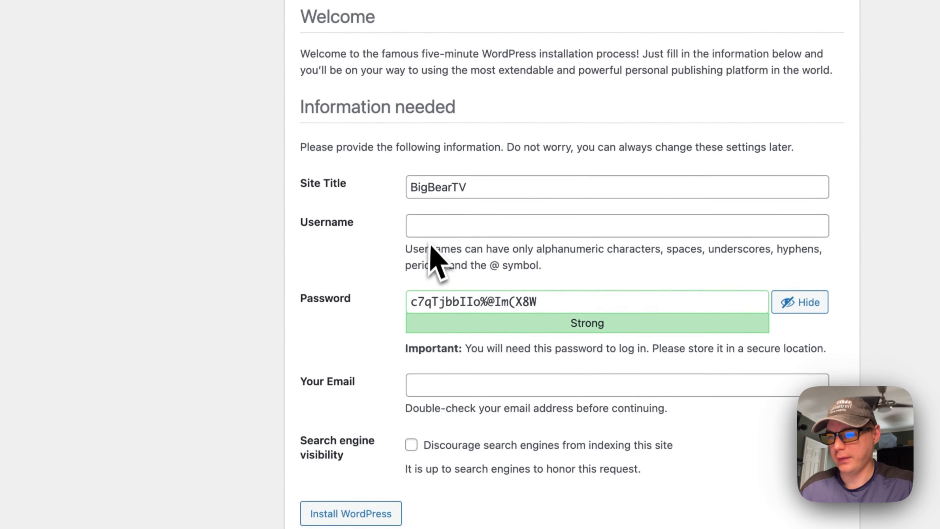
Set the administrator username to admin with a new weak password, confirming its use
left_click(448, 223)
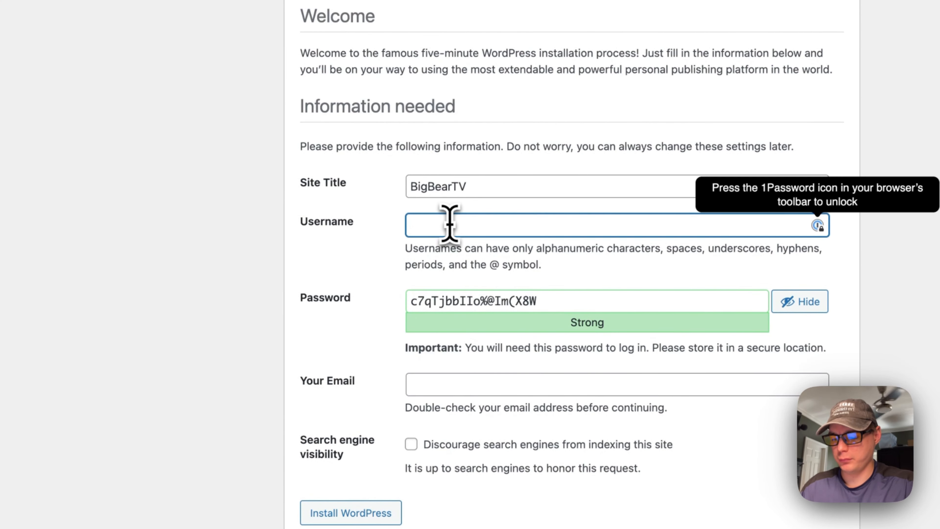
type("admin")
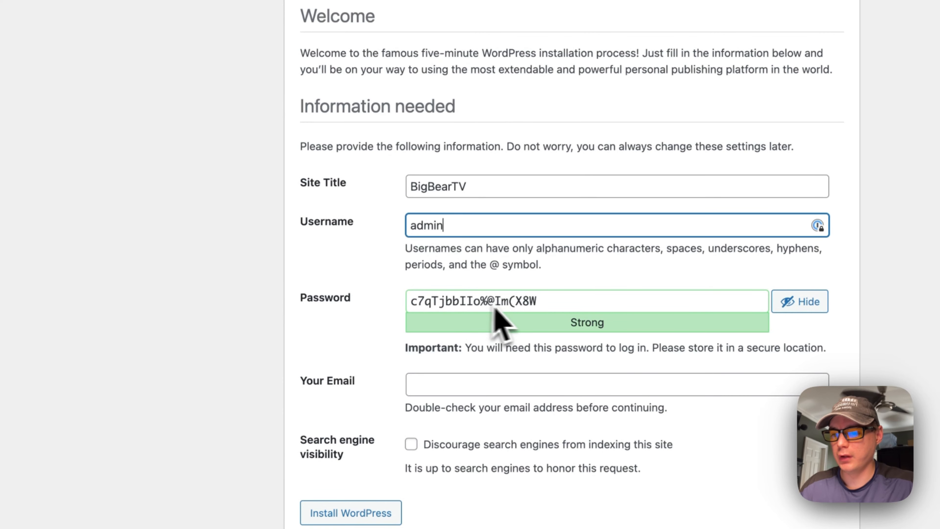
left_click(800, 301)
left_click_drag(611, 301, 314, 316)
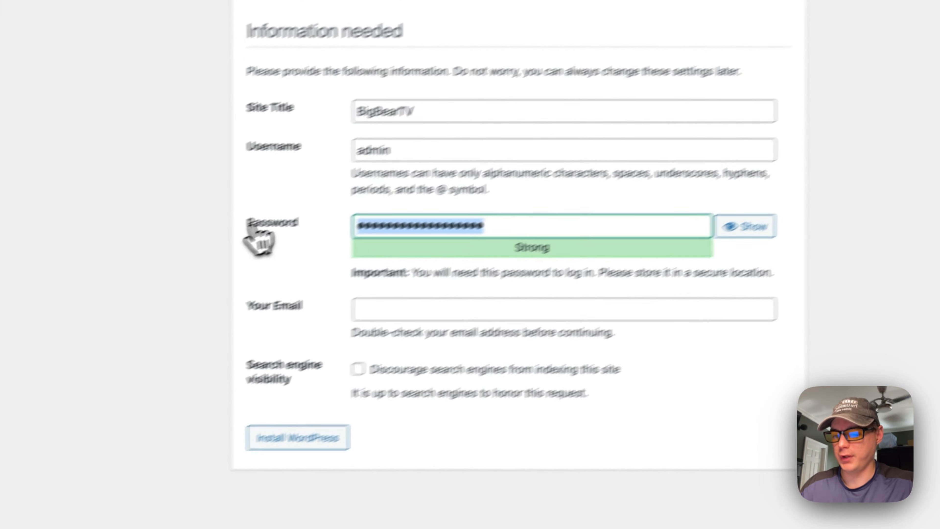
type("••••••••")
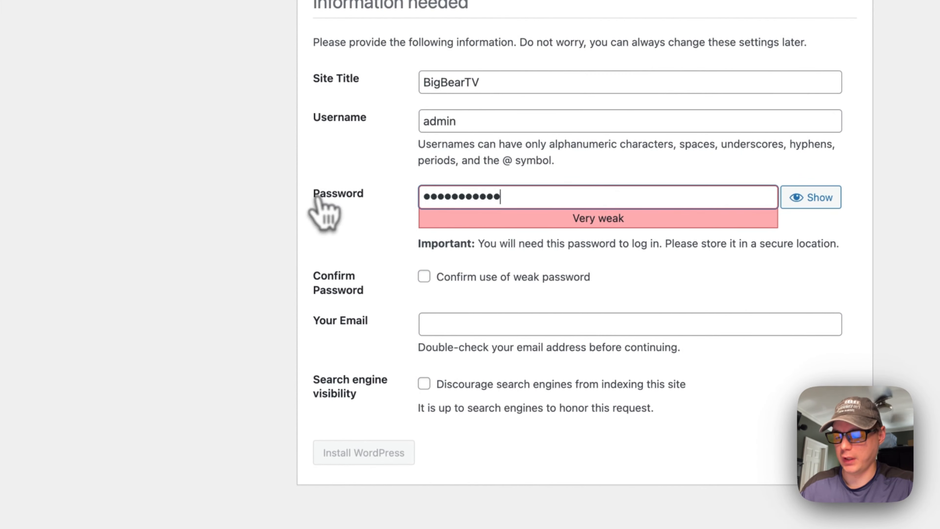
left_click(377, 269)
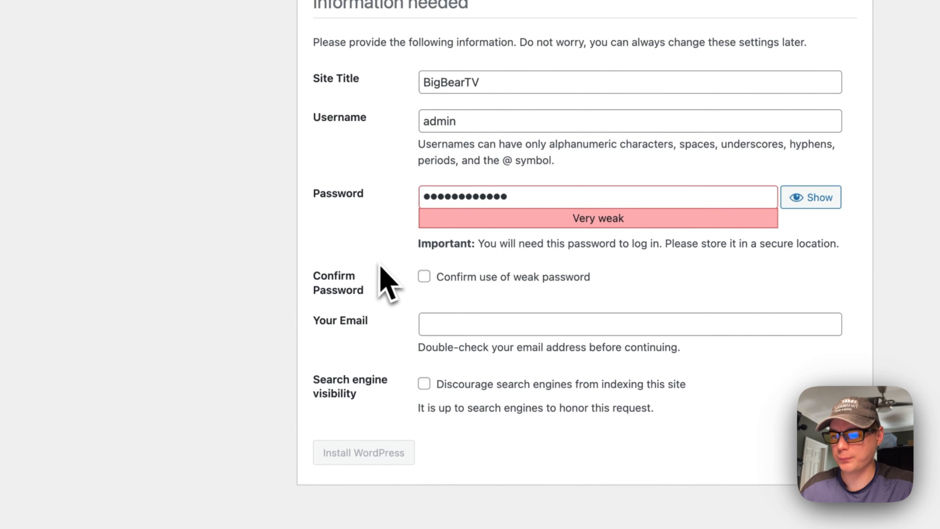
left_click(425, 277)
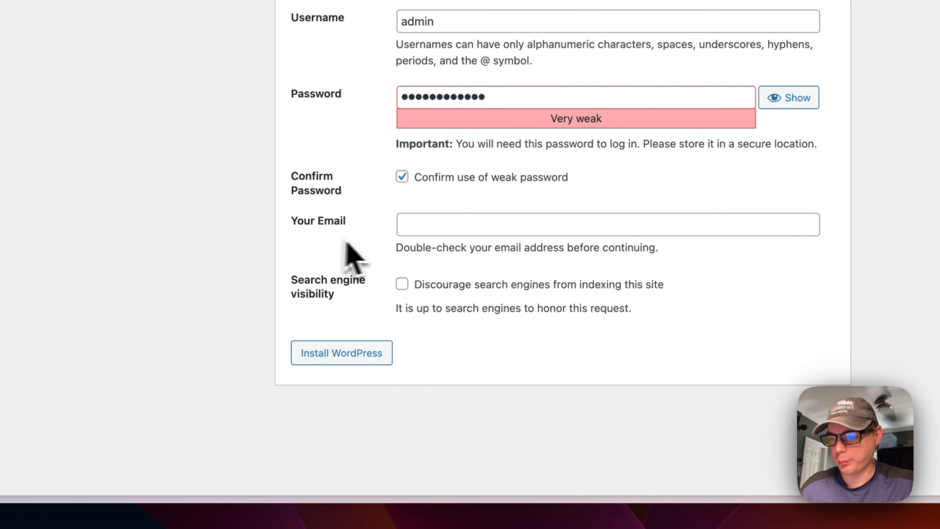
Enter the admin e-mail, discourage search engine indexing, and run the installation
left_click(404, 226)
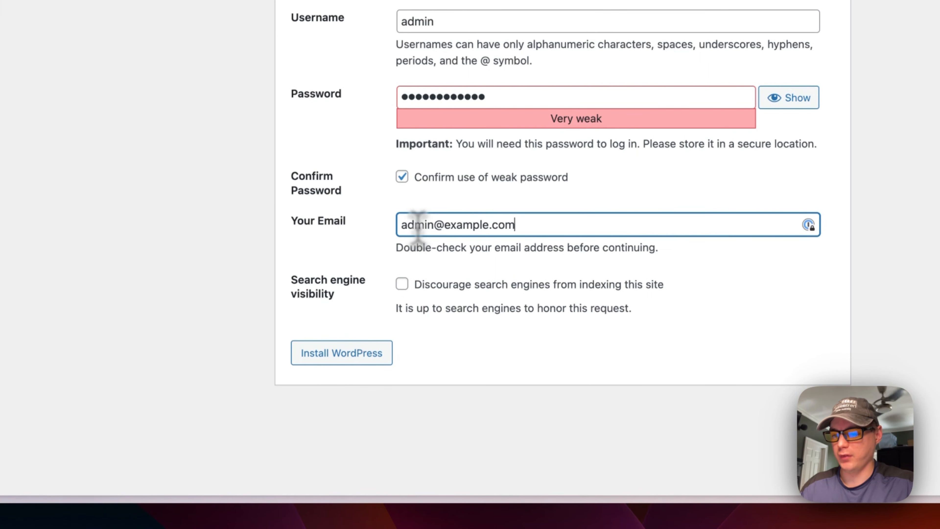
left_click(365, 231)
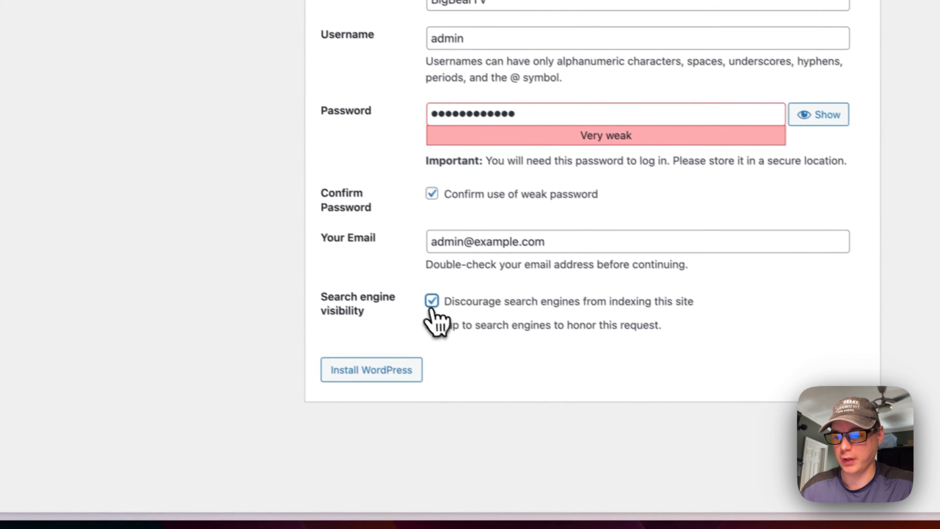
left_click(402, 284)
left_click(402, 285)
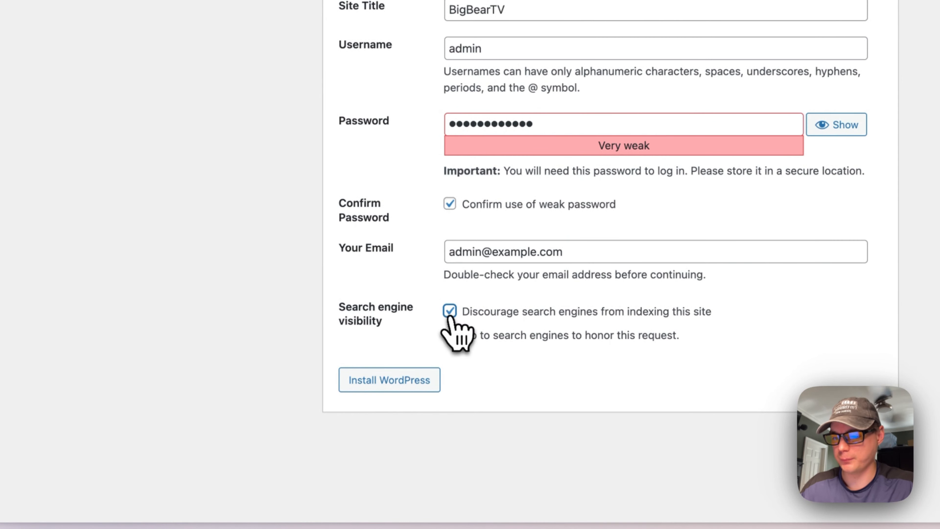
left_click(387, 385)
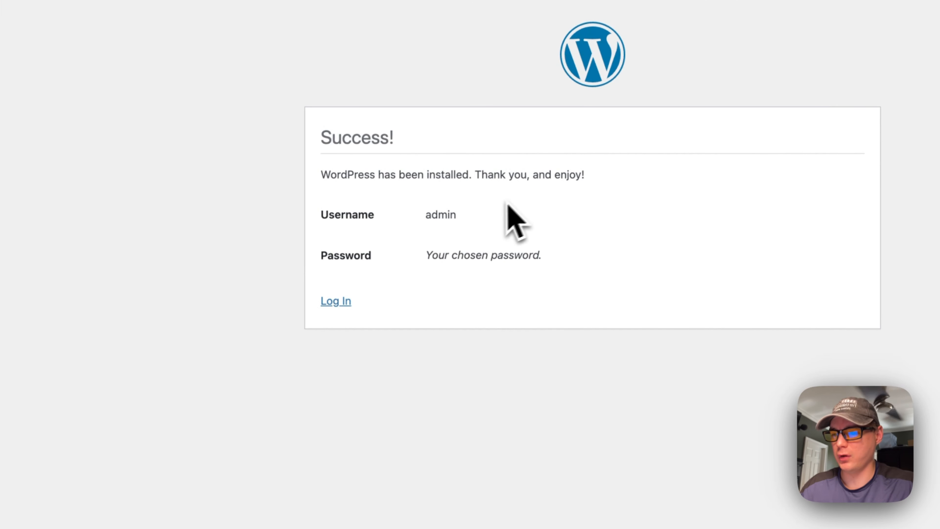
Sign in to WordPress as admin with Remember Me, re-entering the password after the failed attempt
left_click(335, 302)
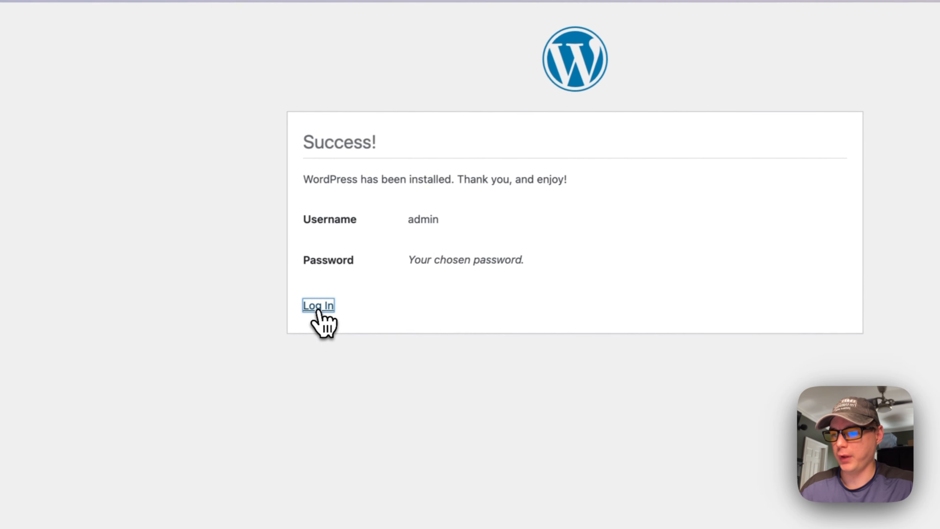
type("admin")
key("Tab")
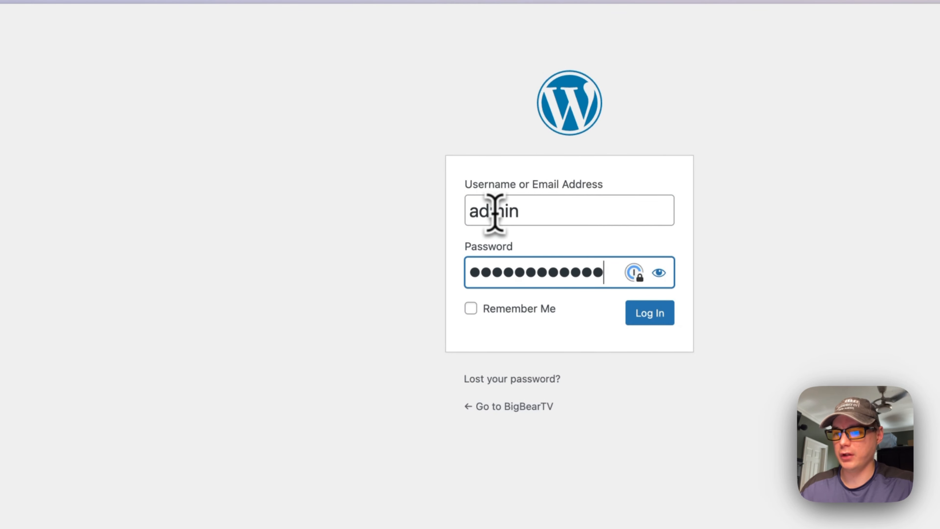
left_click(473, 311)
left_click(650, 314)
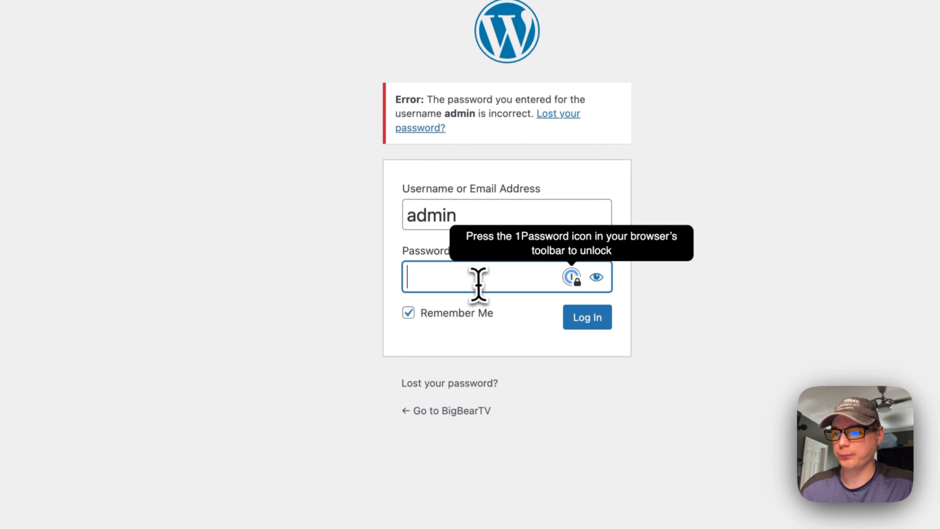
type("p")
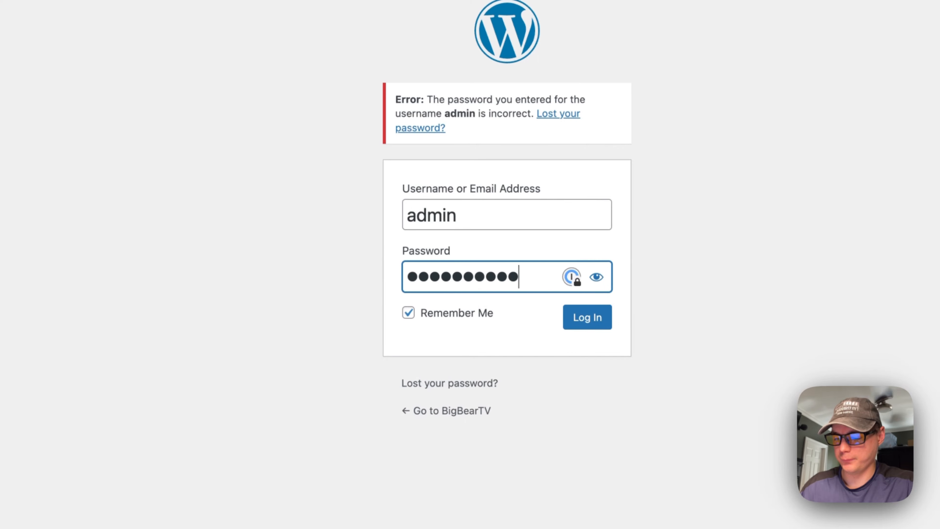
key("Return")
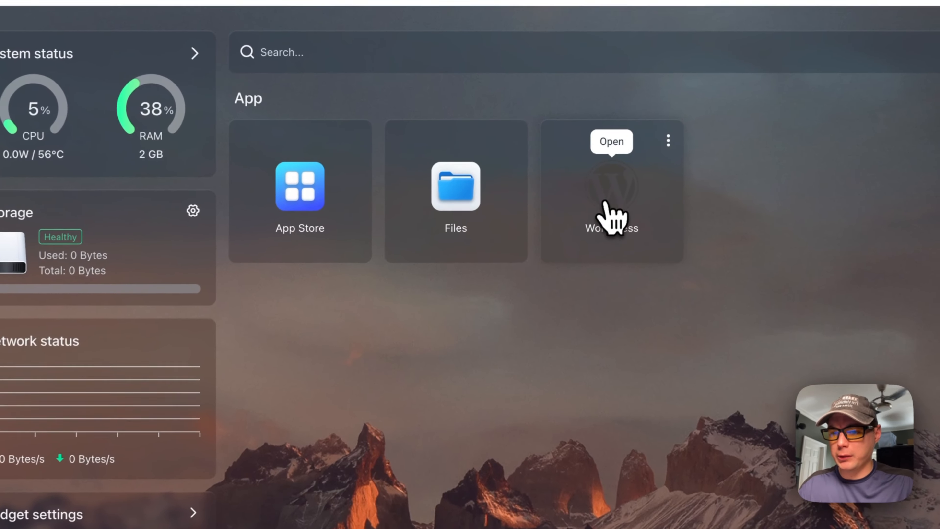
Open the WordPress blog from CasaOS, enter its site editor, then swipe back out of it
left_click(536, 182)
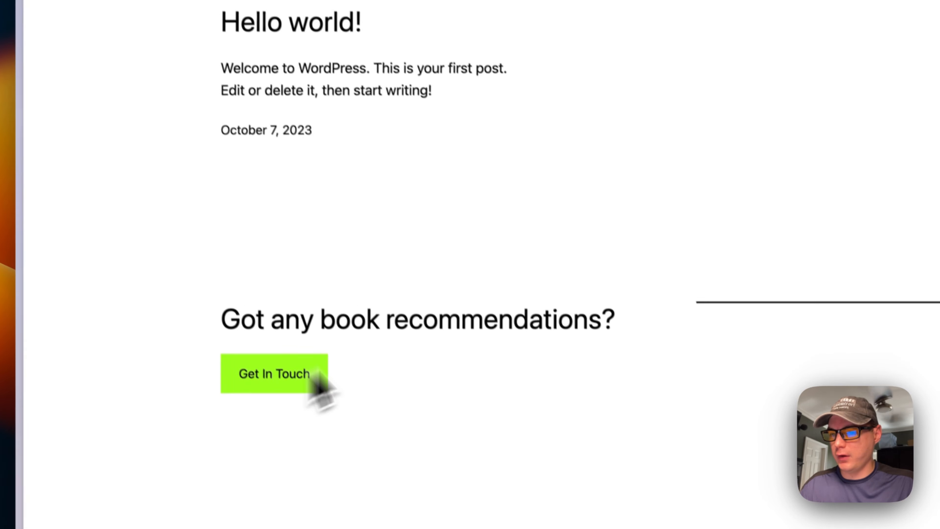
mouse_move(130, 74)
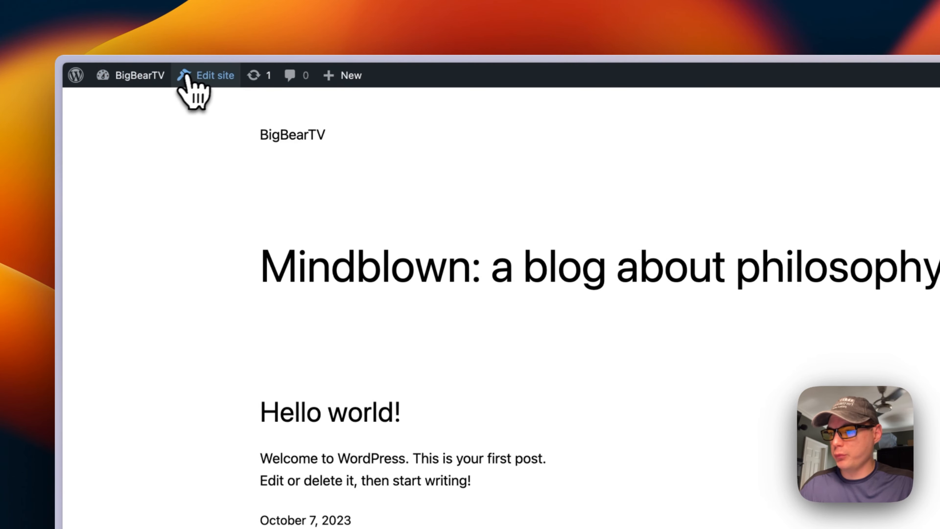
left_click(195, 78)
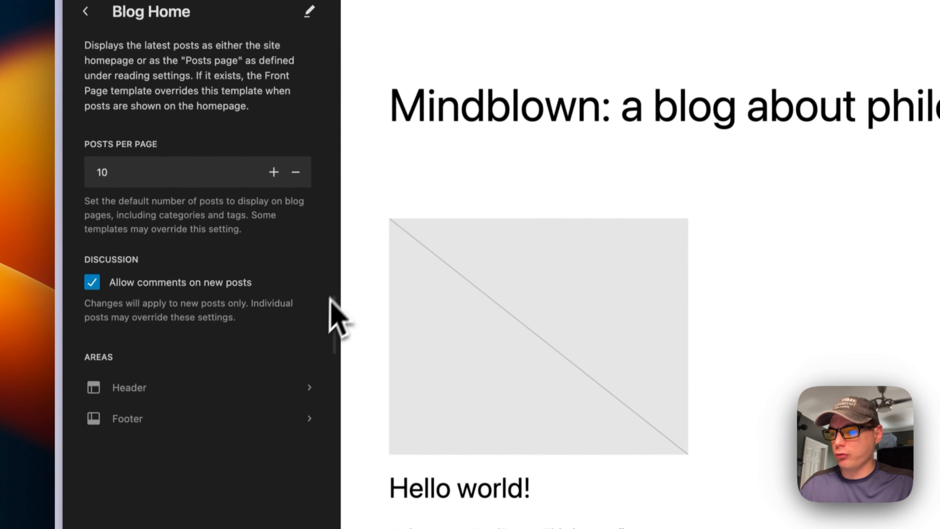
scroll(277, 269, "left", 5)
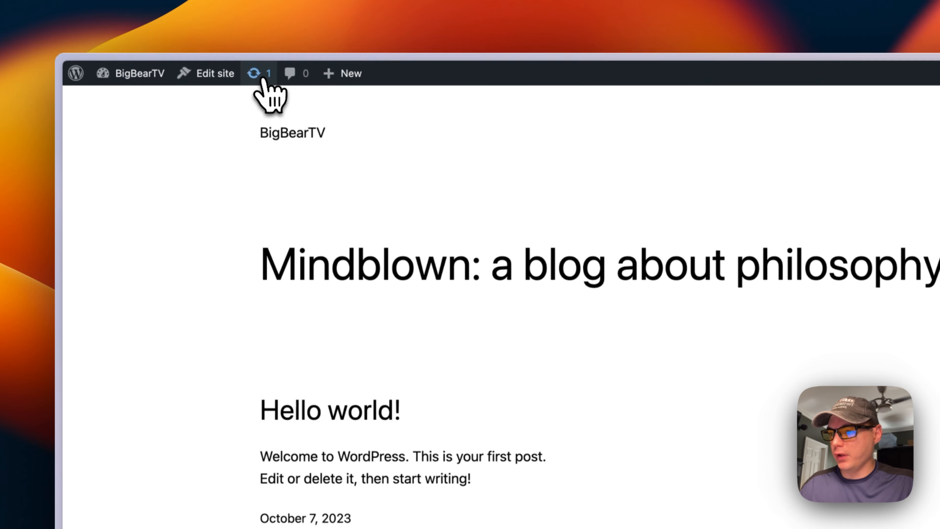
Update all outdated plugins, bringing Akismet Anti-Spam to 5.3, and view the Plugins list
left_click(262, 76)
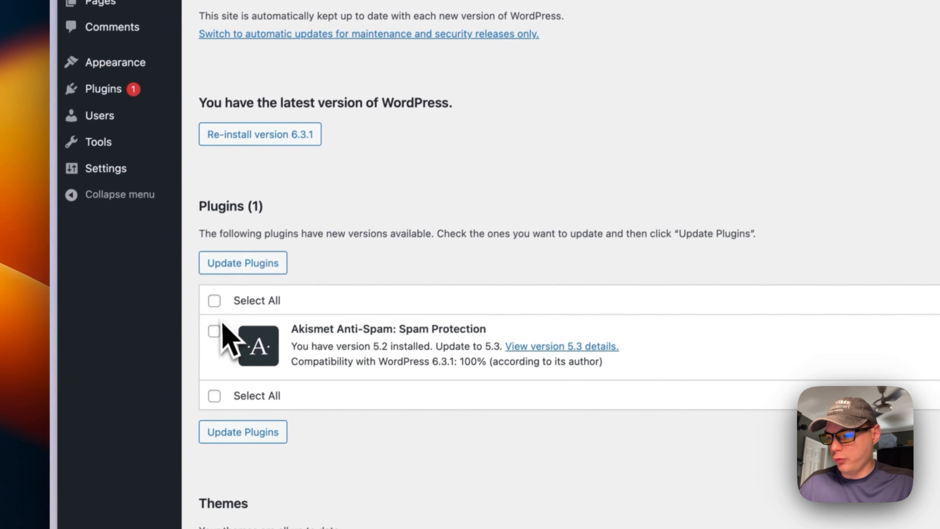
left_click(170, 375)
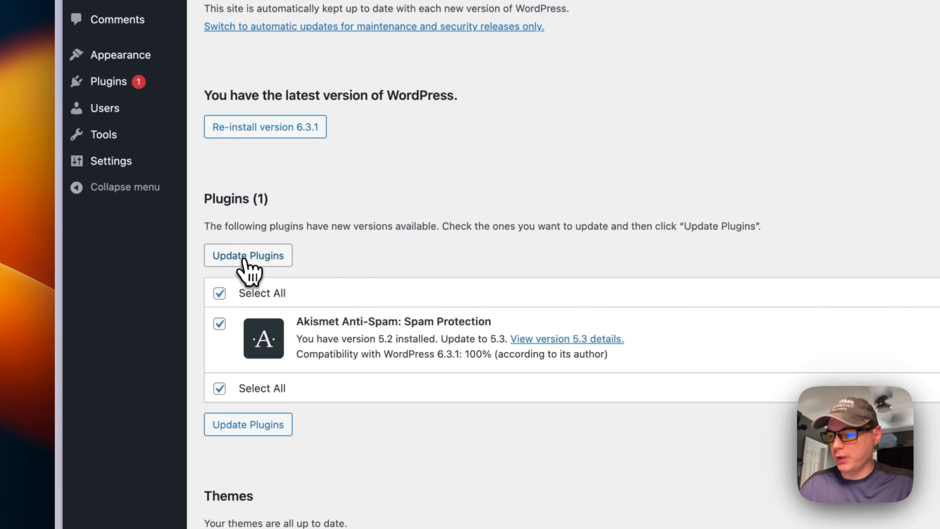
left_click(248, 260)
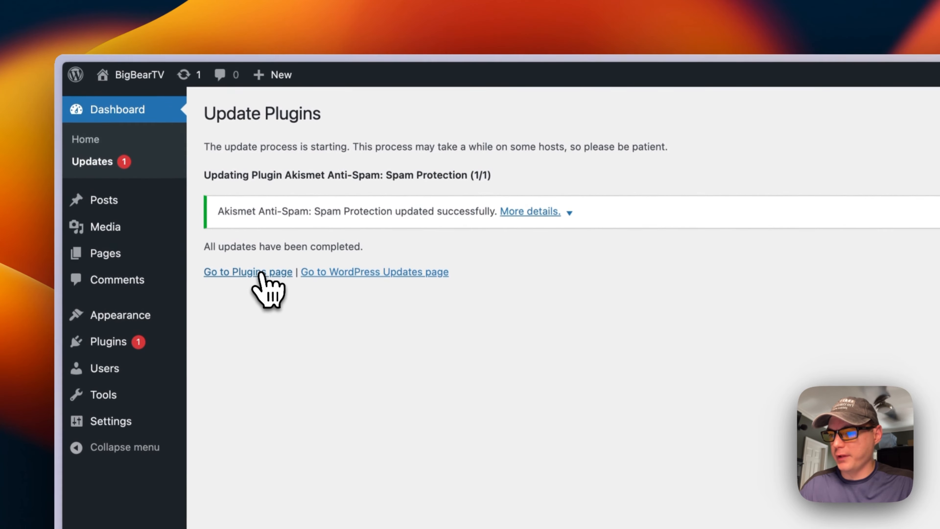
left_click(260, 273)
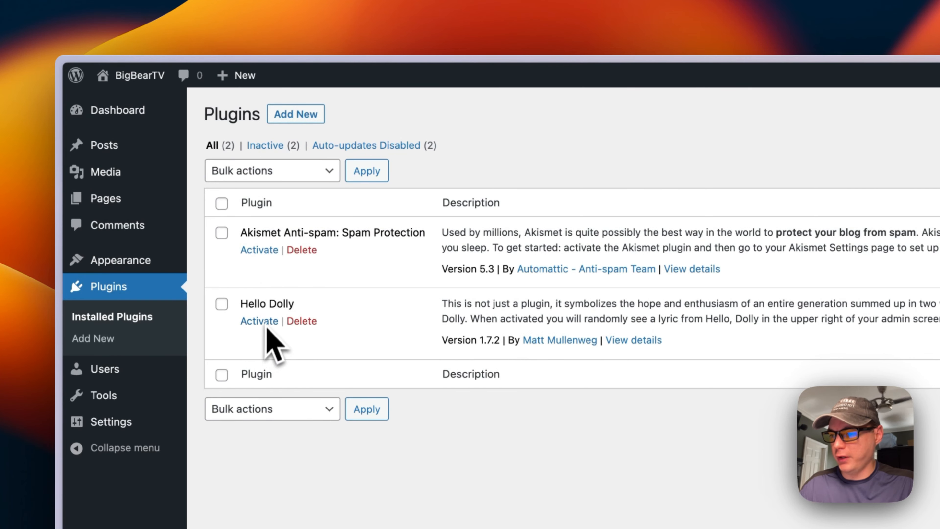
Drag the Quick Draft box into the dashboard's right column, then recheck the Updates page
left_click(118, 111)
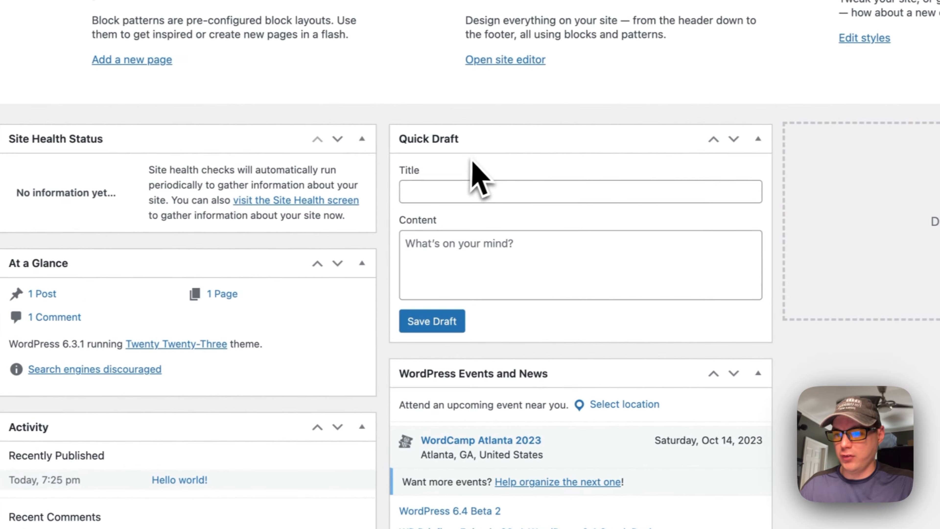
left_click_drag(629, 134, 939, 122)
left_click_drag(687, 237, 676, 249)
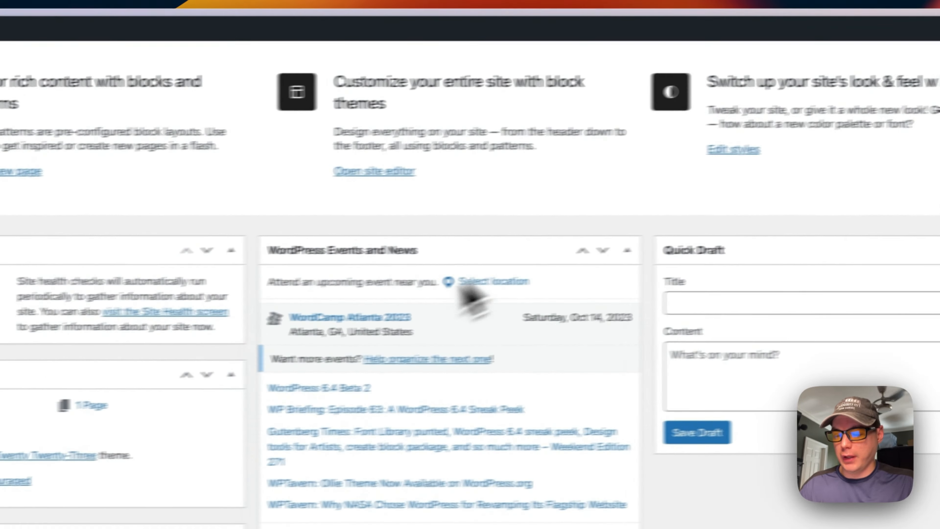
scroll(208, 248, "up", 5)
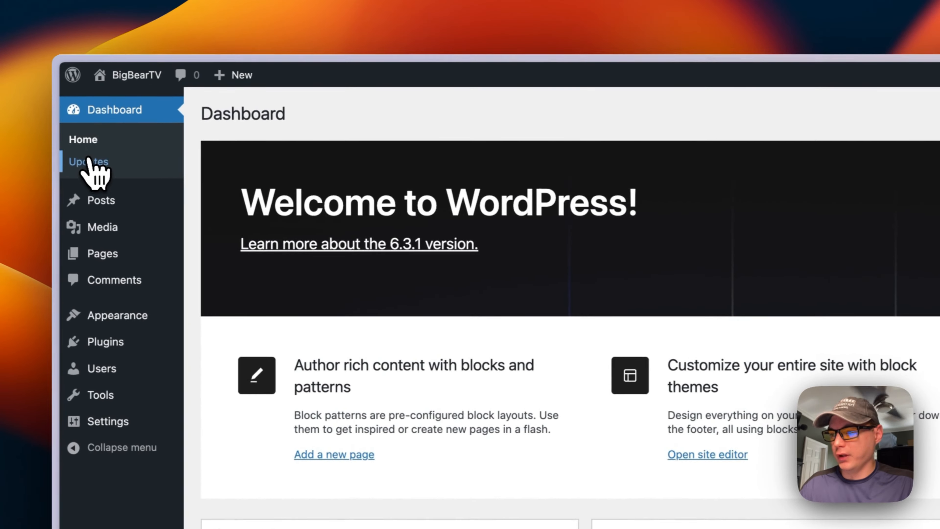
left_click(96, 172)
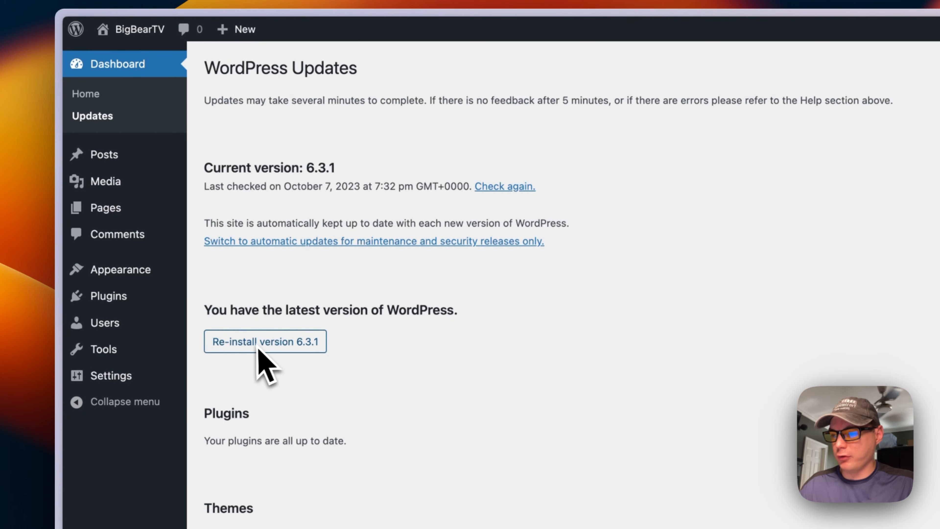
Add a 'Testing' paragraph block below the Hello world! post's text and update the post
mouse_move(115, 163)
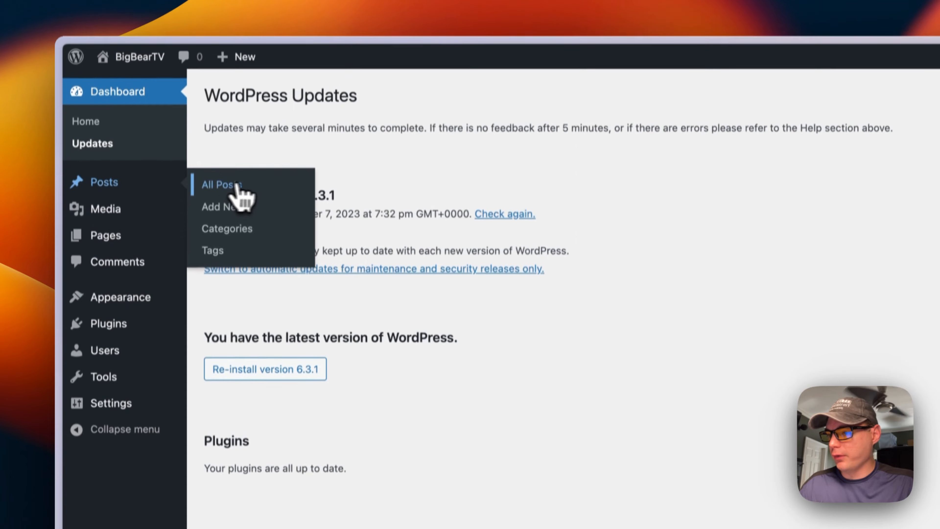
left_click(222, 158)
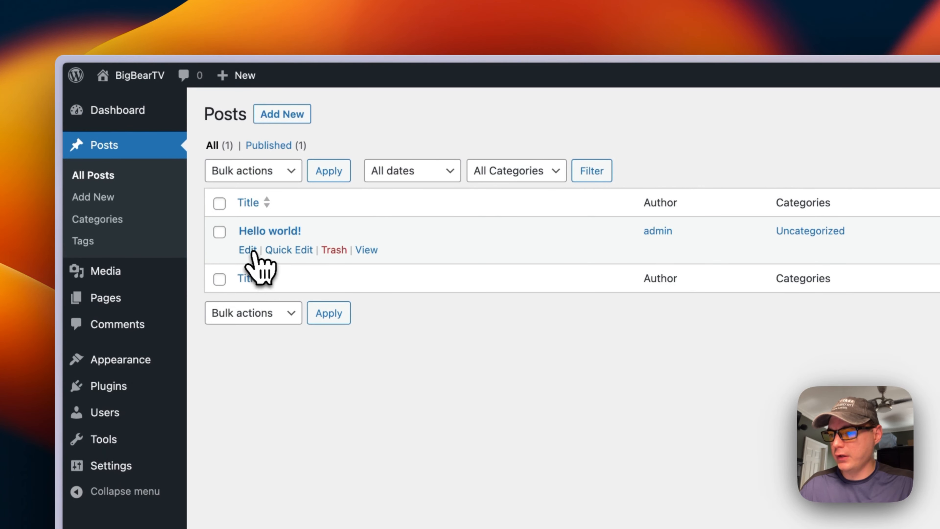
left_click(248, 251)
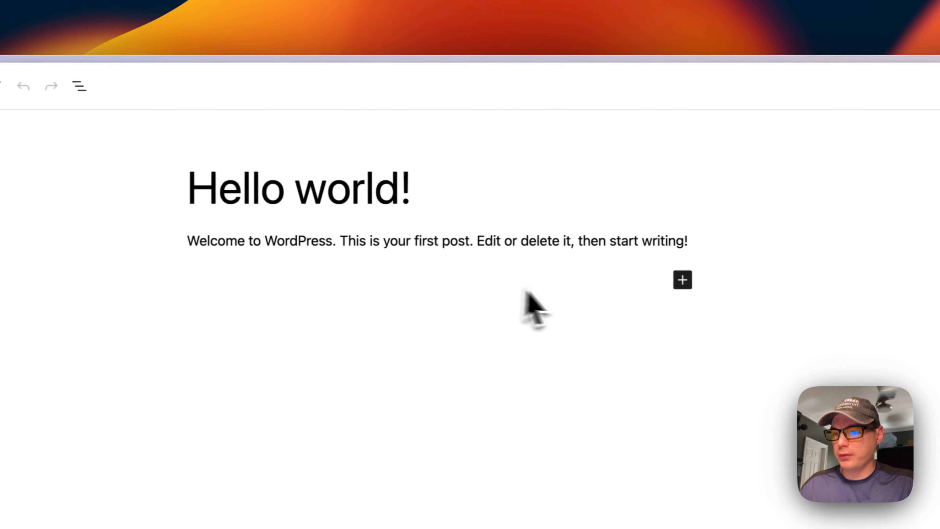
left_click(624, 230)
key("Return")
key("Return")
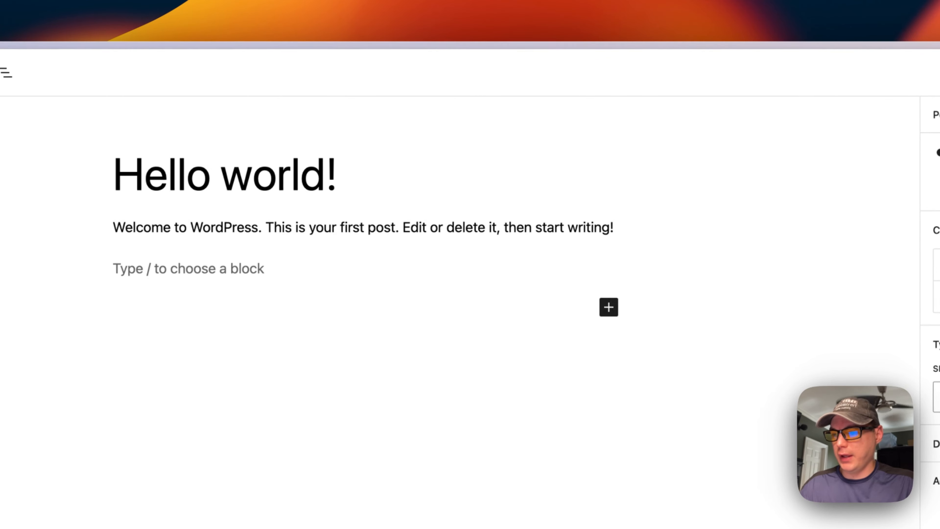
left_click(609, 306)
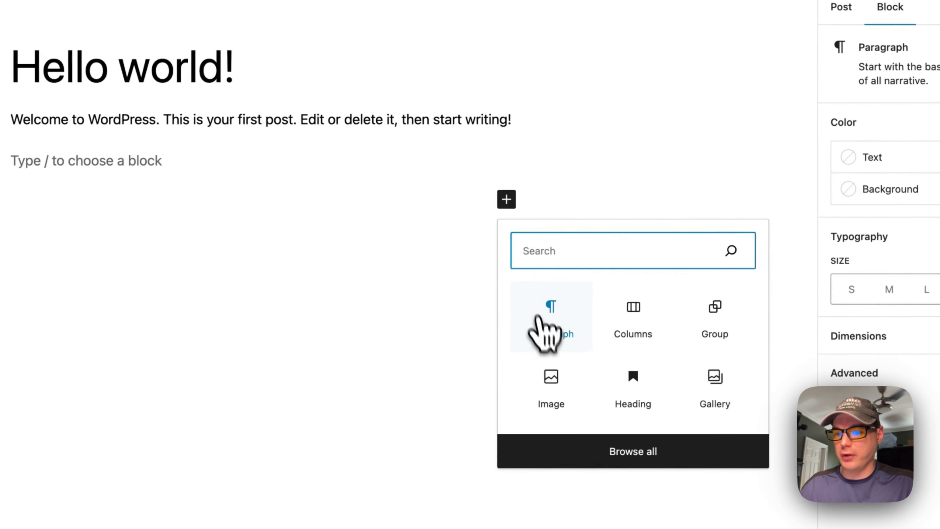
left_click(567, 332)
type("Testing")
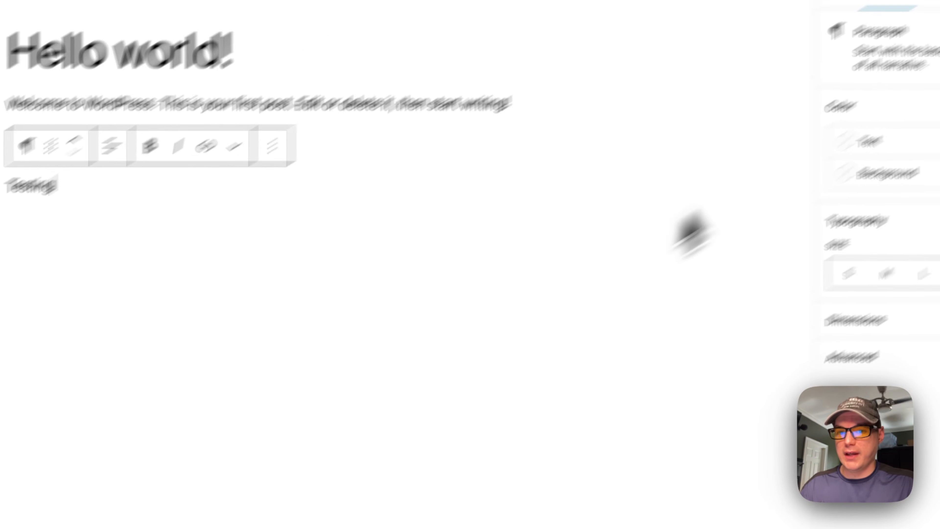
left_click(787, 76)
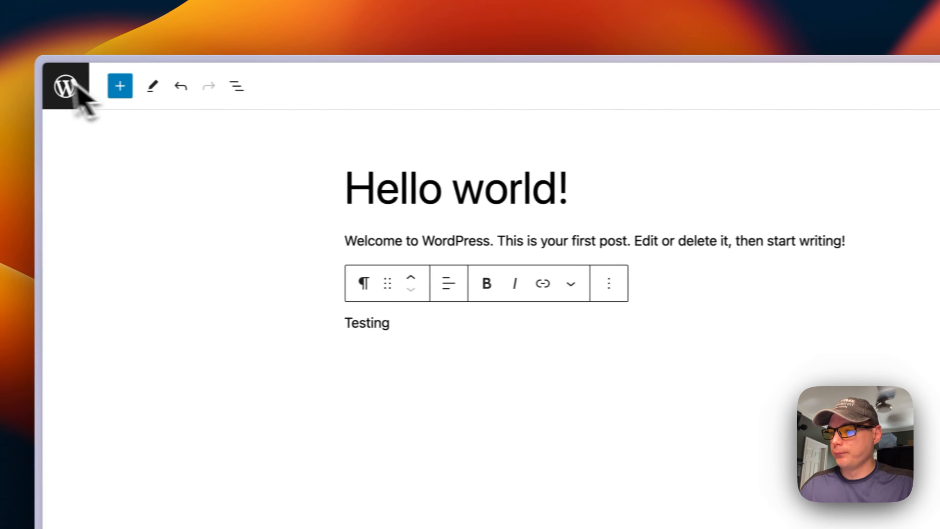
Return to the posts list, start a blank new post, and leave it unsaved
left_click(70, 86)
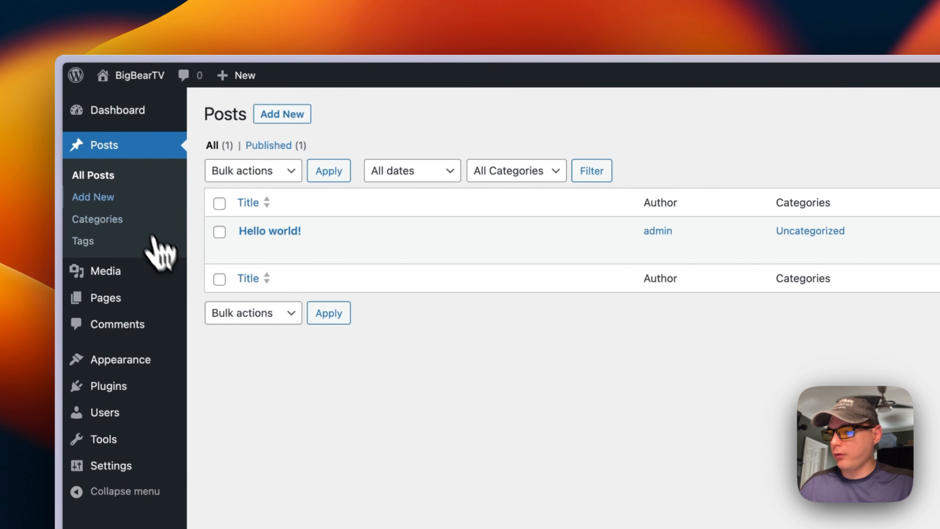
left_click(108, 202)
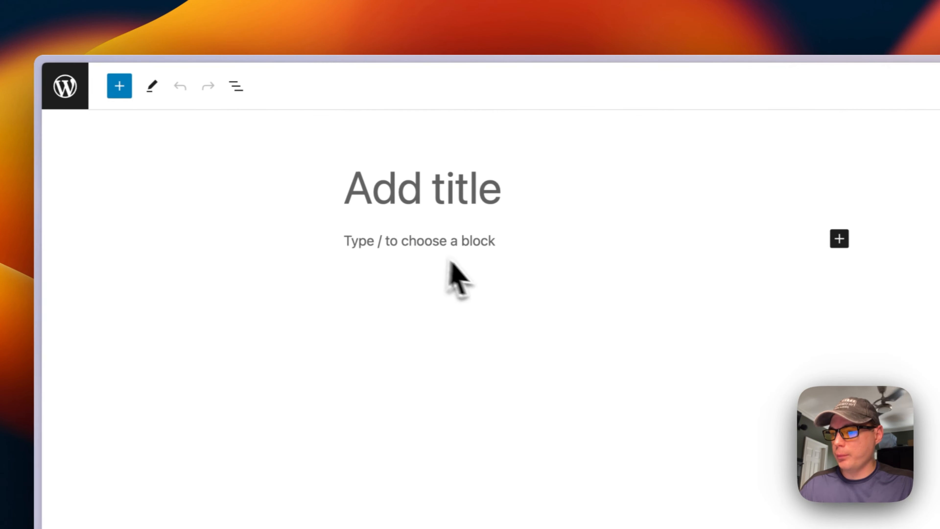
left_click(72, 86)
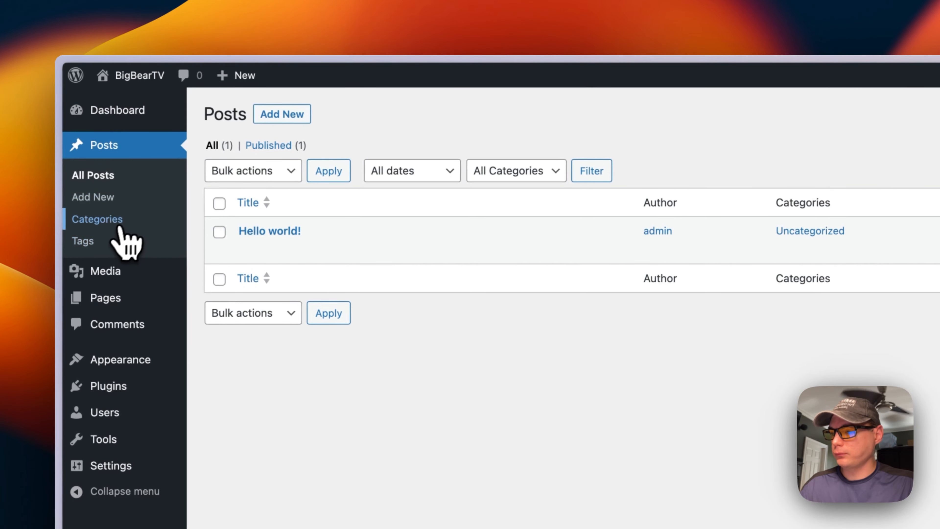
Browse the Categories and Tags pages, the empty Media Library, and the Upload New Media page
left_click(106, 220)
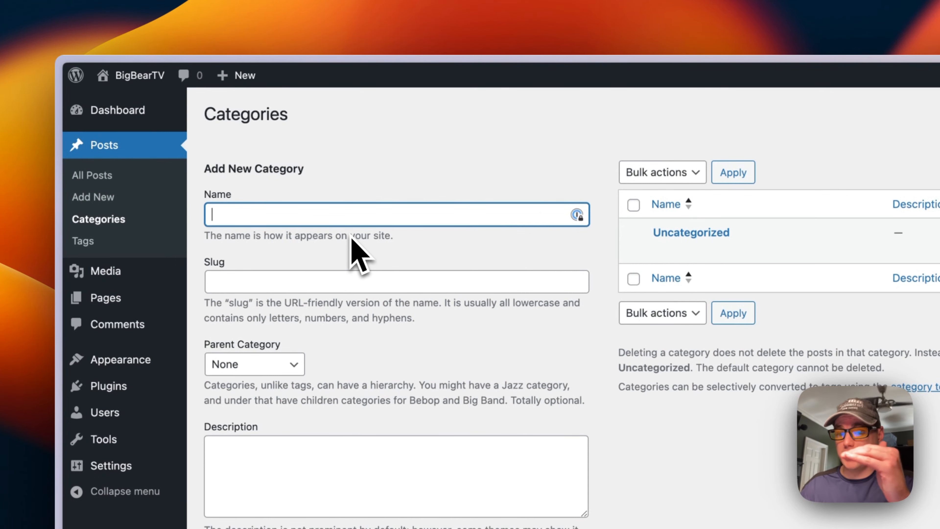
left_click(88, 241)
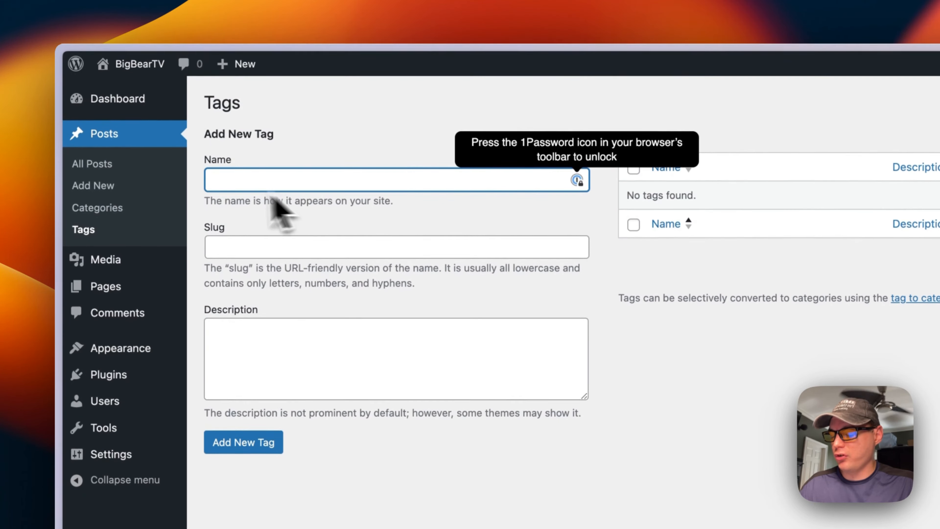
left_click(138, 278)
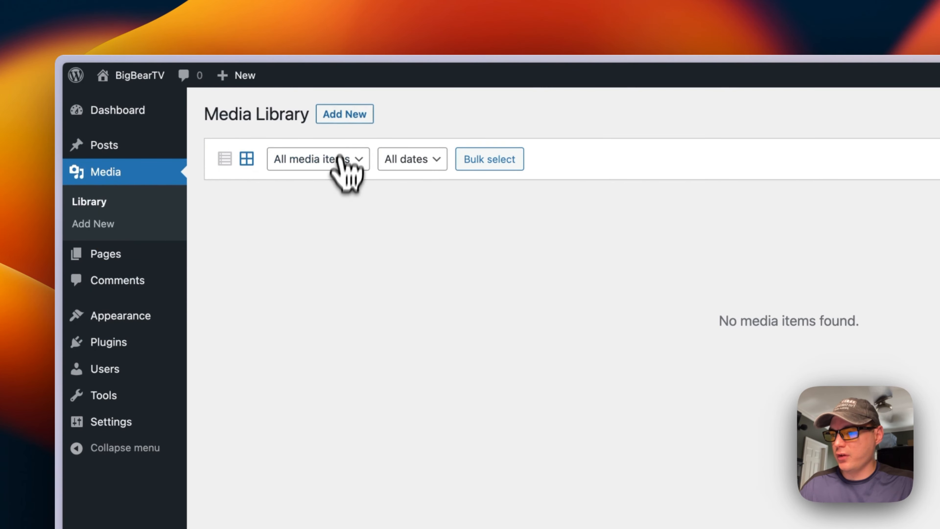
left_click(343, 115)
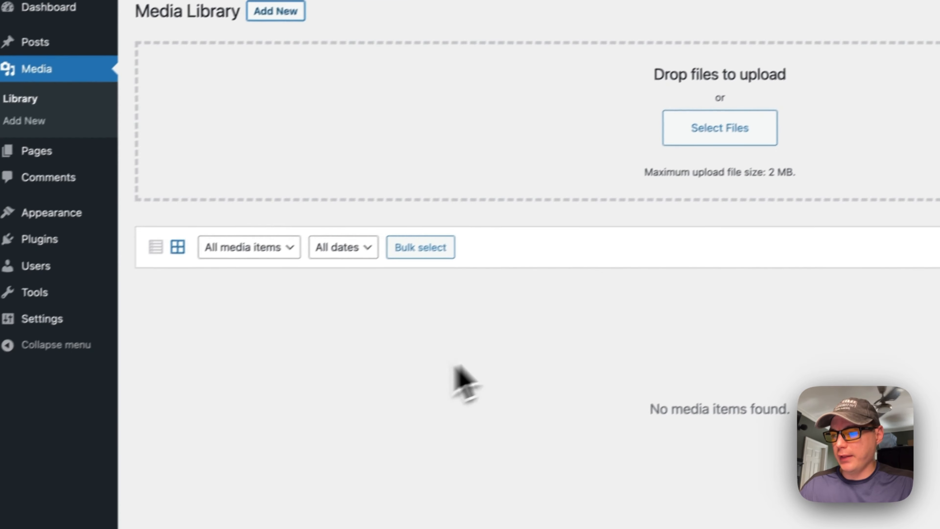
mouse_move(112, 140)
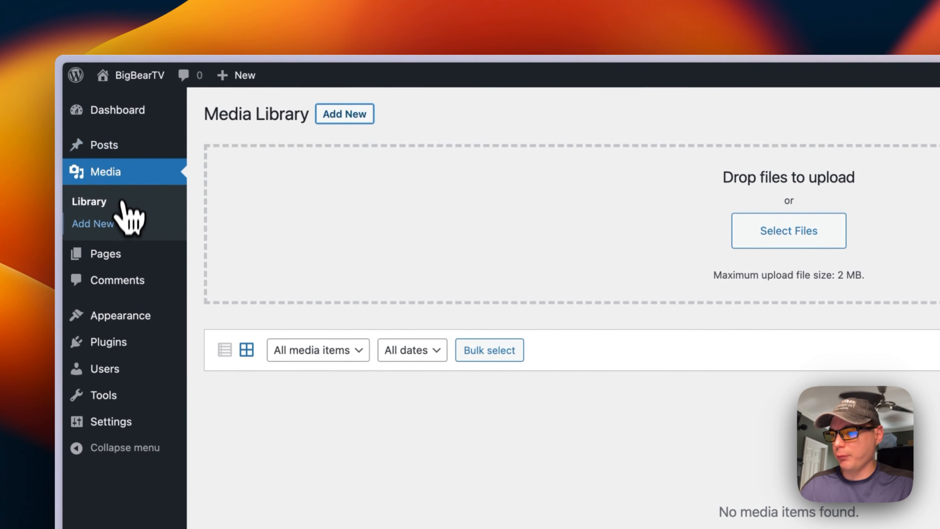
left_click(99, 224)
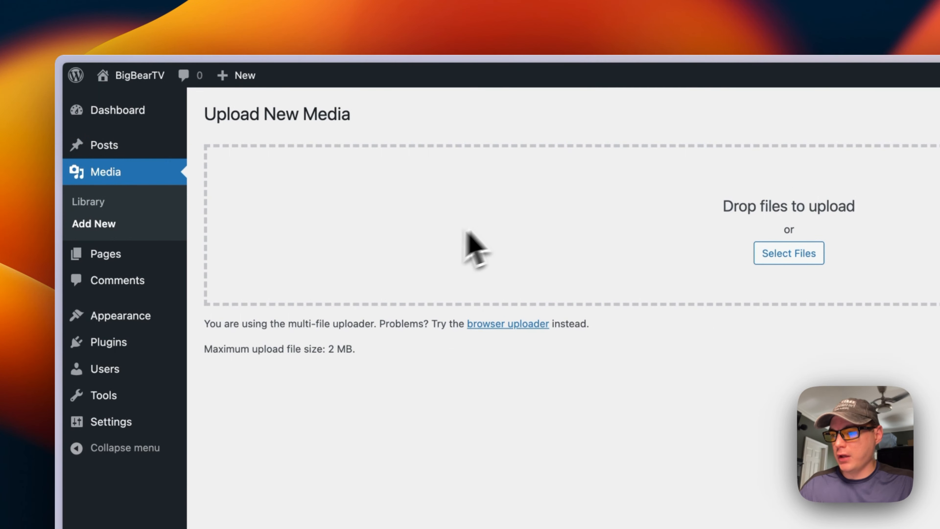
Open All Pages, start and abandon two new pages, then view Comments and the Themes list
mouse_move(153, 264)
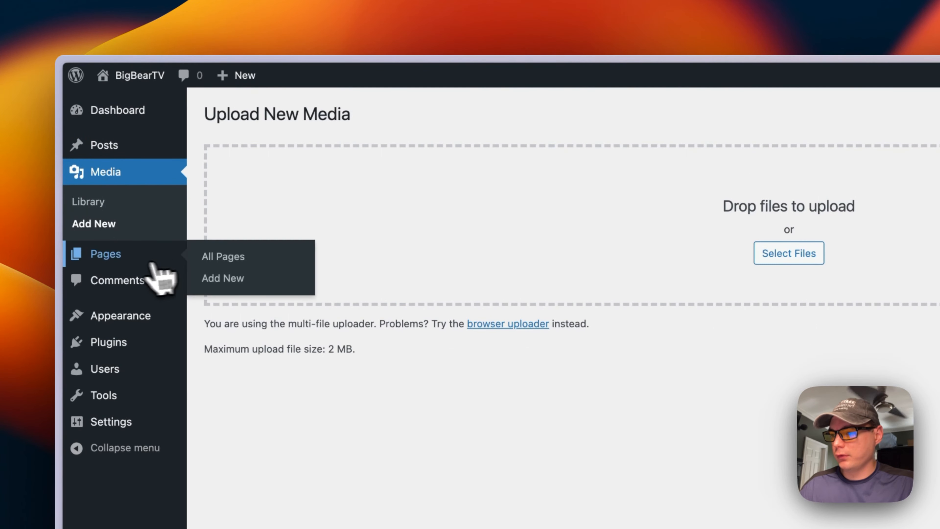
left_click(125, 260)
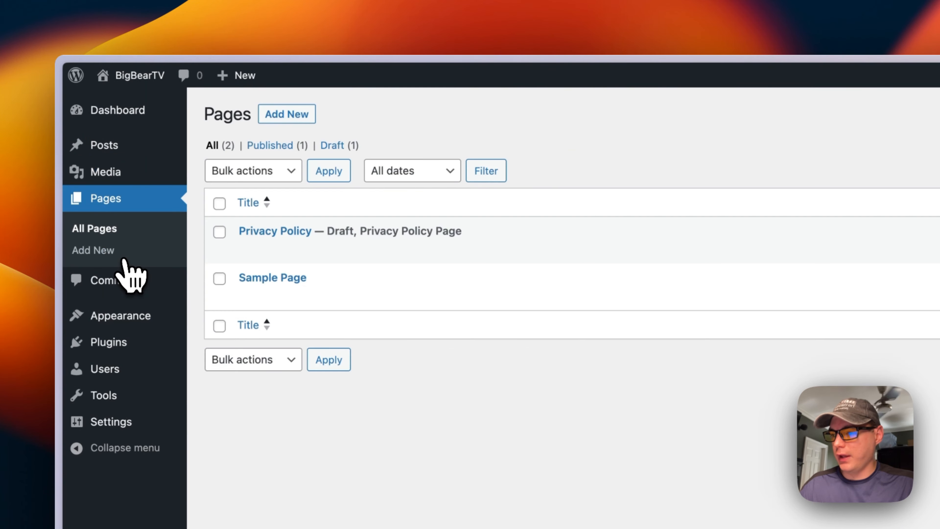
left_click(289, 115)
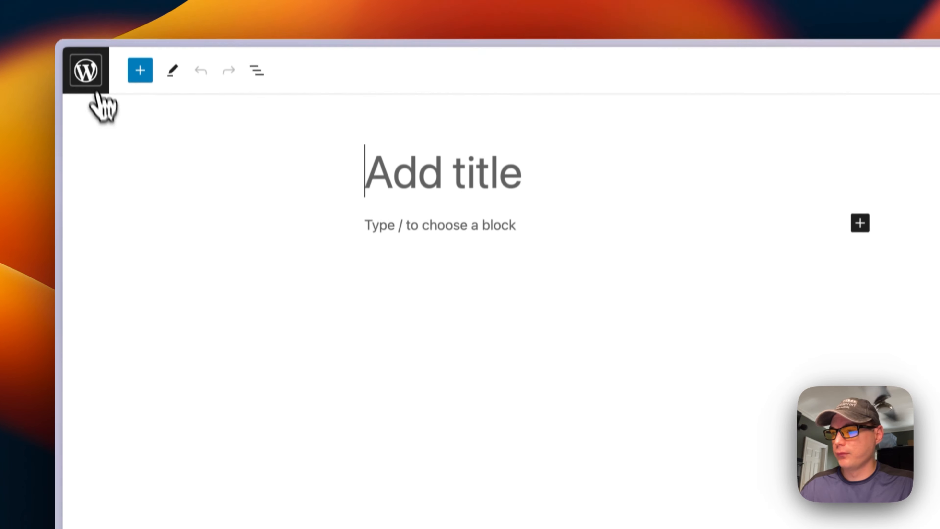
left_click(84, 70)
left_click(98, 255)
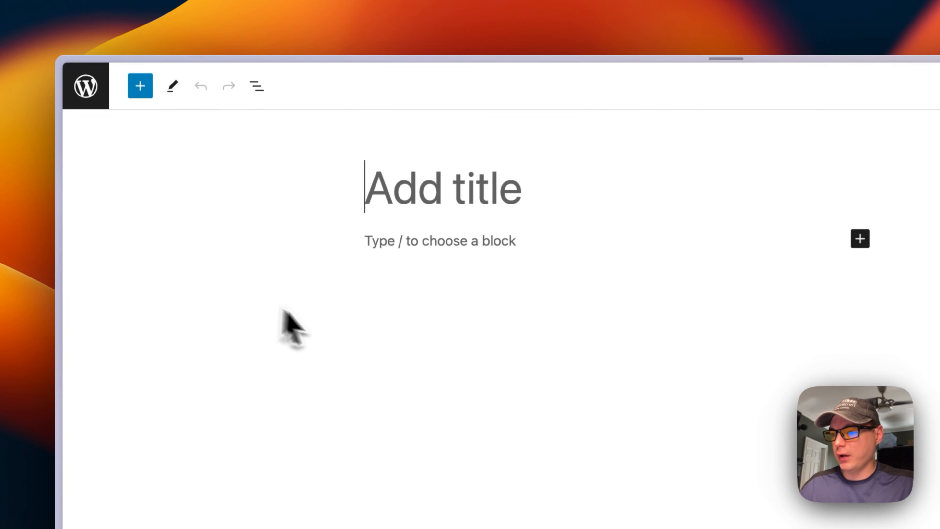
left_click(95, 95)
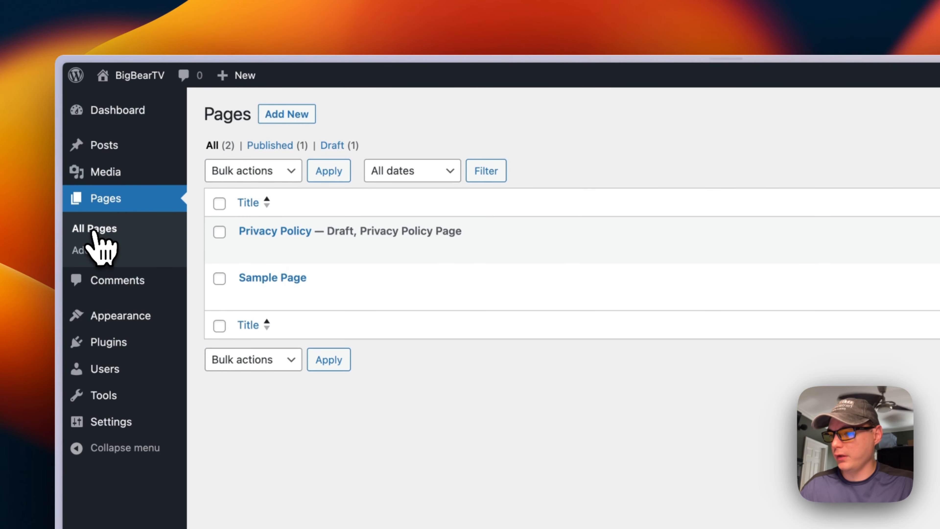
left_click(107, 281)
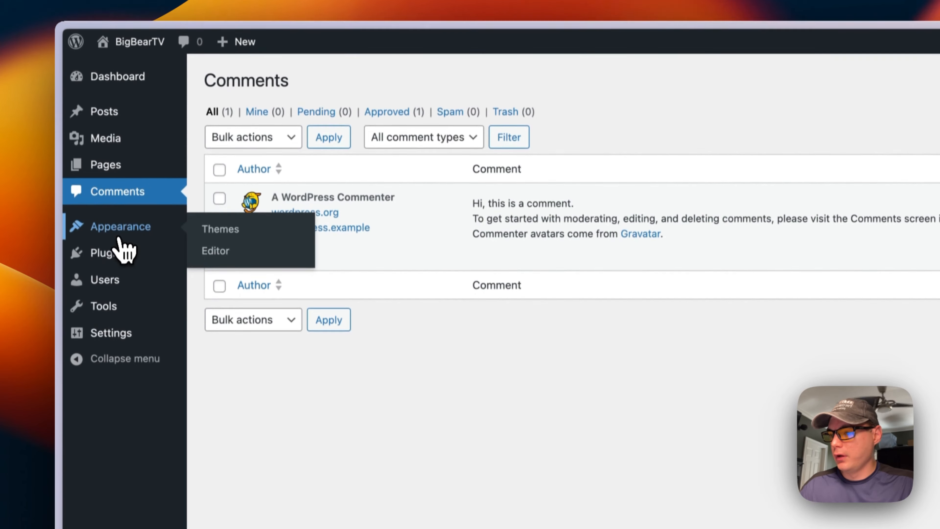
left_click(123, 226)
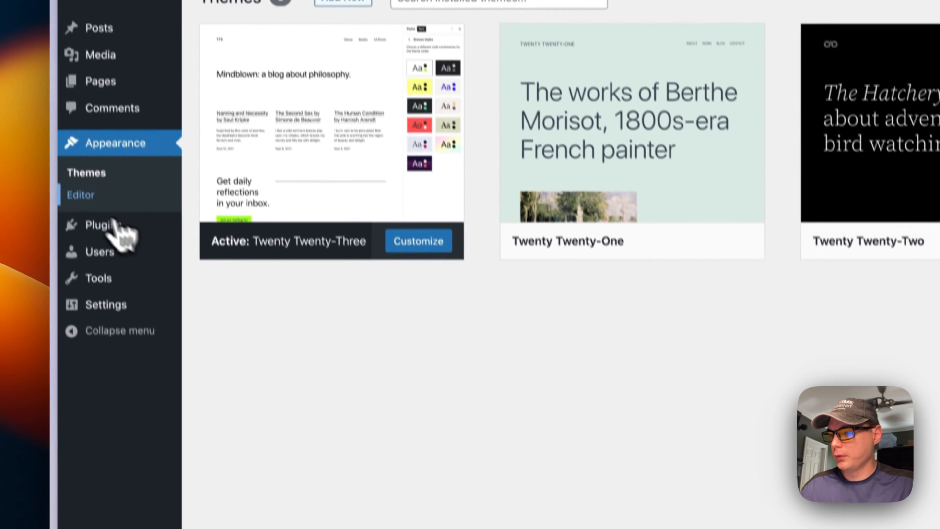
Enter the site editor for the active theme, then exit back to the admin dashboard
left_click(80, 195)
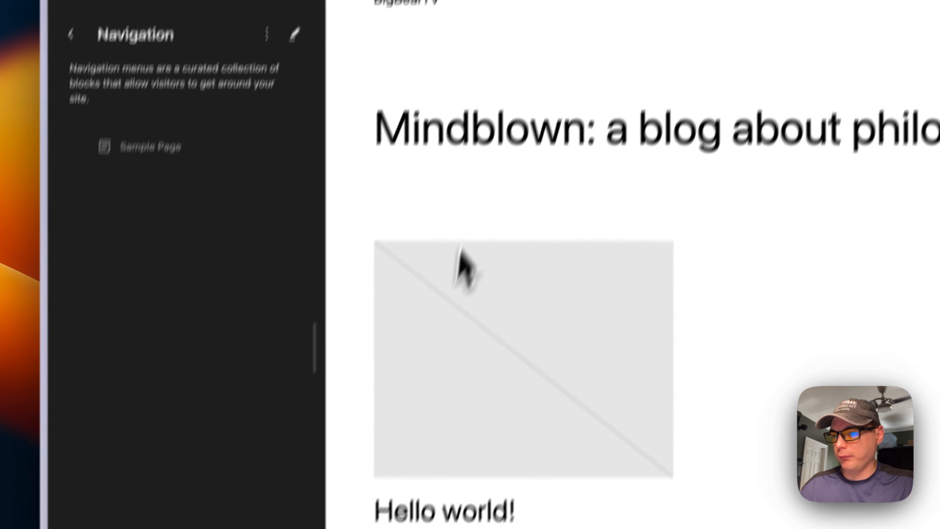
left_click(95, 161)
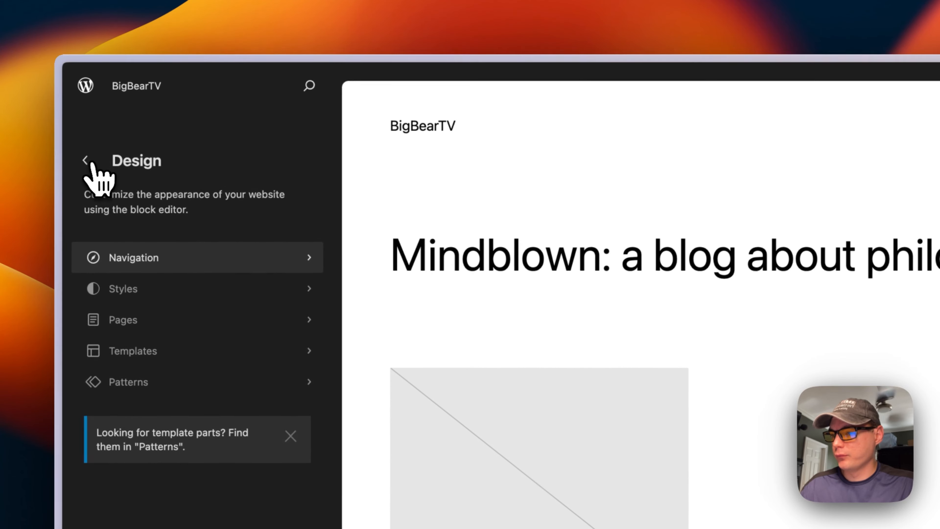
left_click(83, 87)
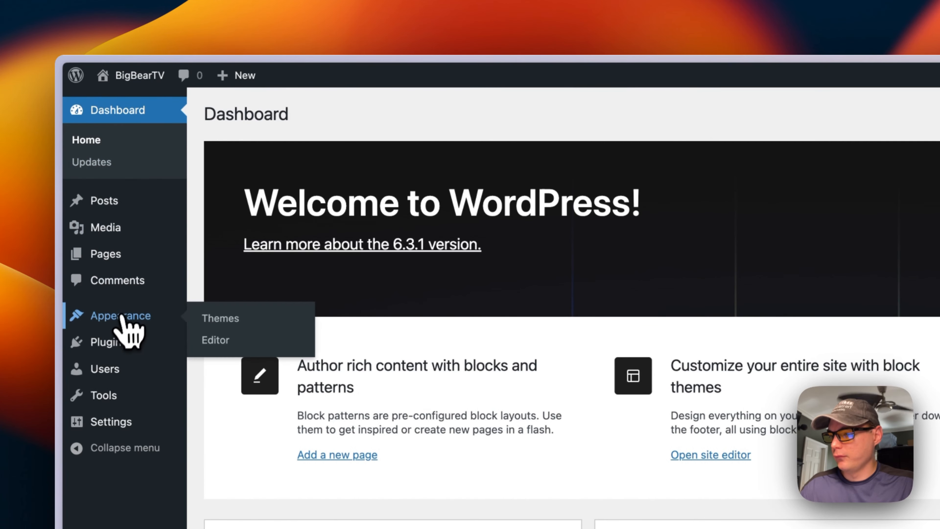
Review the installed plugins, scroll through the Add New plugin catalogue, and open Users
left_click(110, 346)
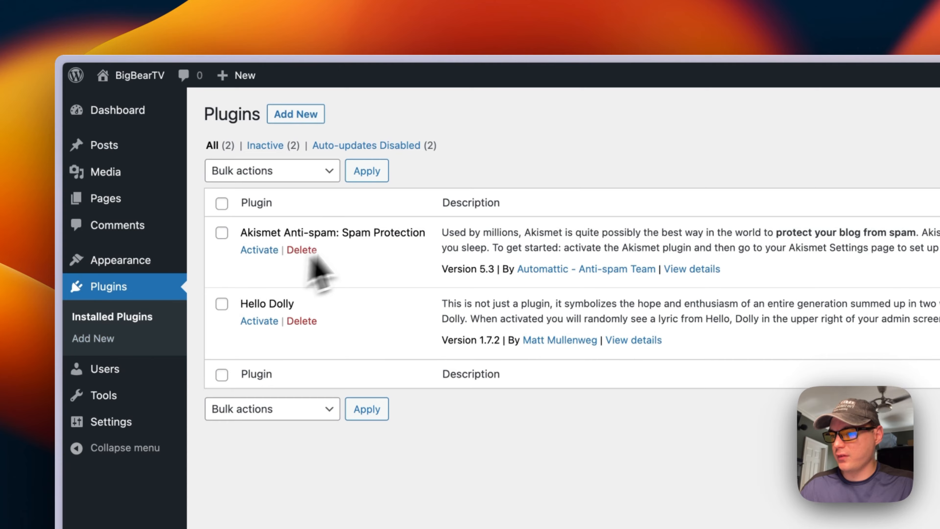
left_click(285, 118)
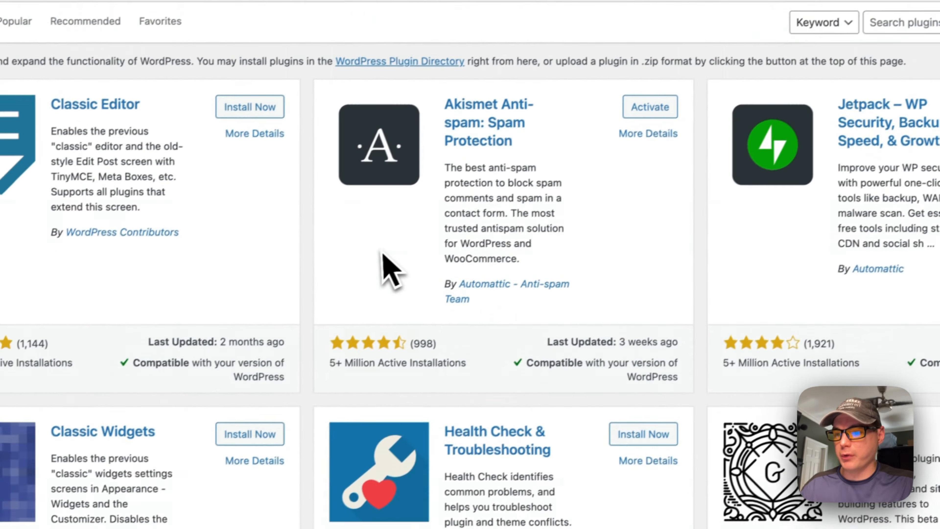
scroll(391, 256, "down", 10)
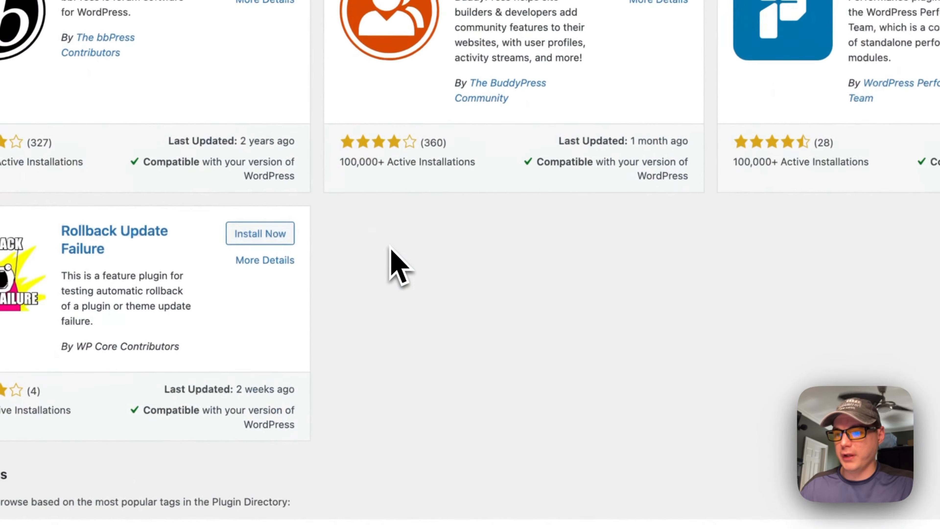
scroll(391, 256, "up", 10)
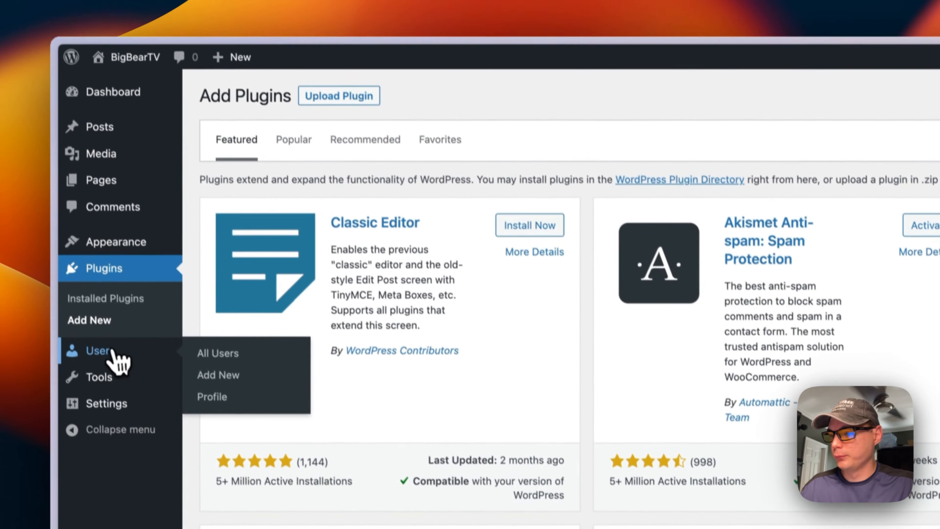
left_click(118, 355)
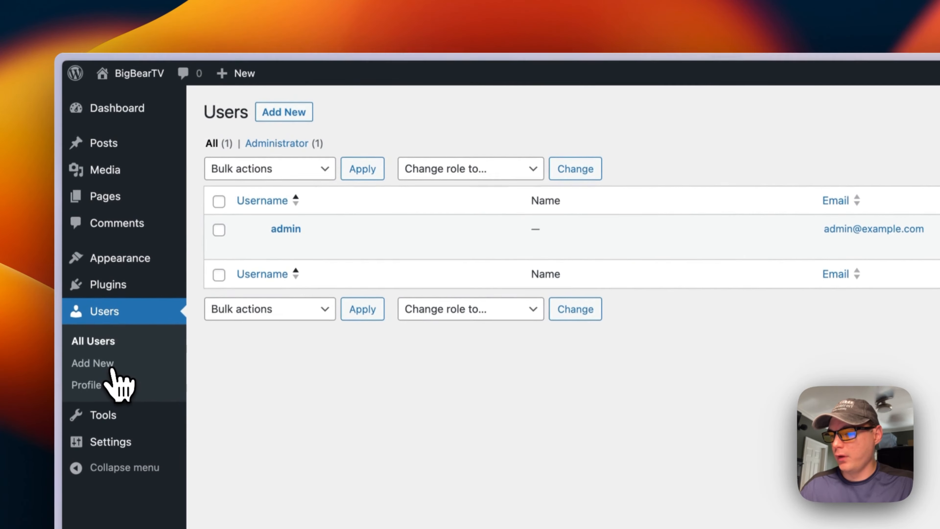
View the Add New User form and scroll through the current account's Profile page
left_click(290, 122)
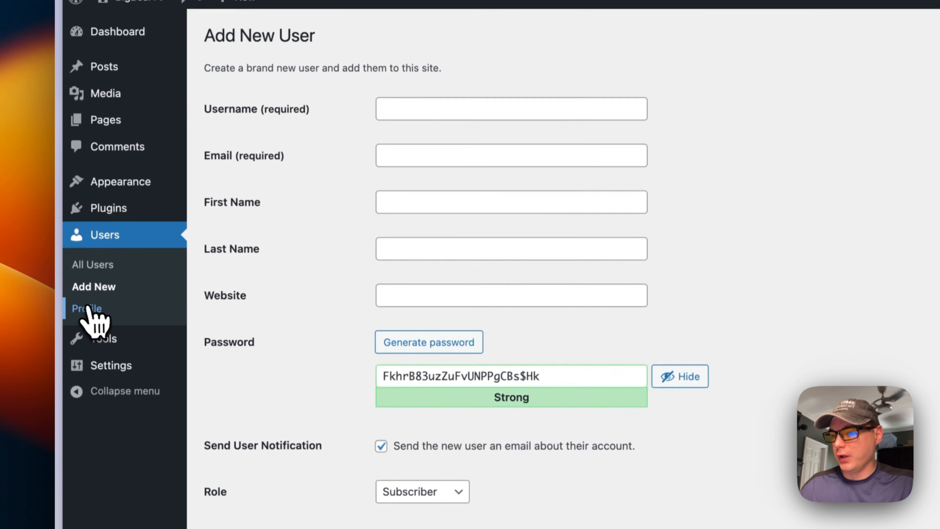
left_click(88, 308)
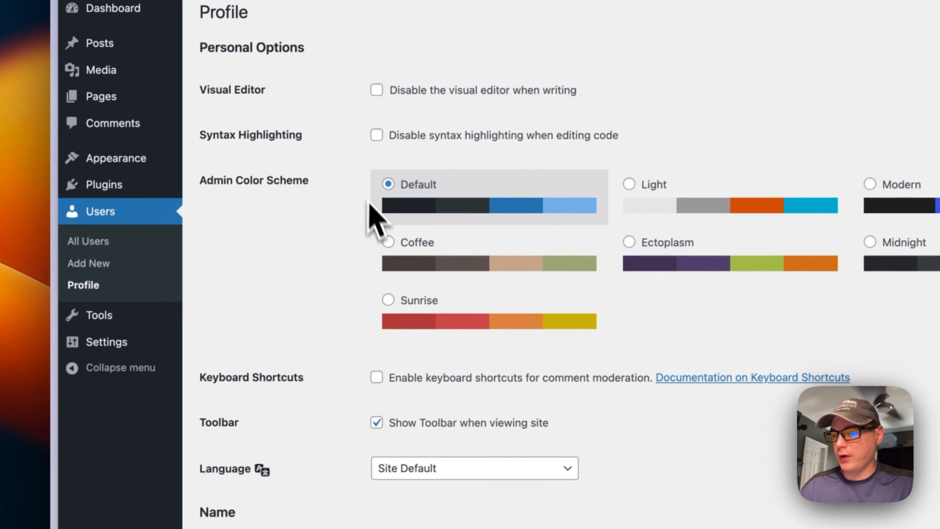
scroll(369, 203, "down", 15)
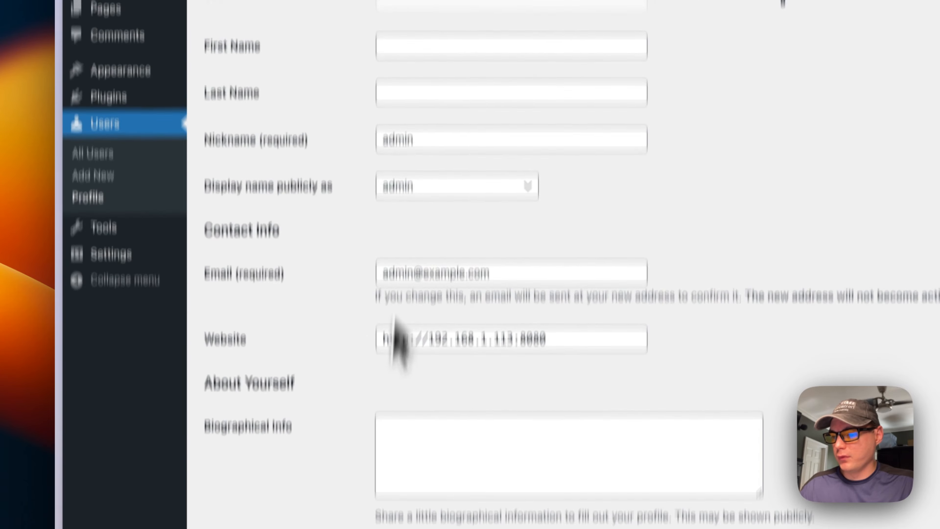
scroll(393, 322, "down", 8)
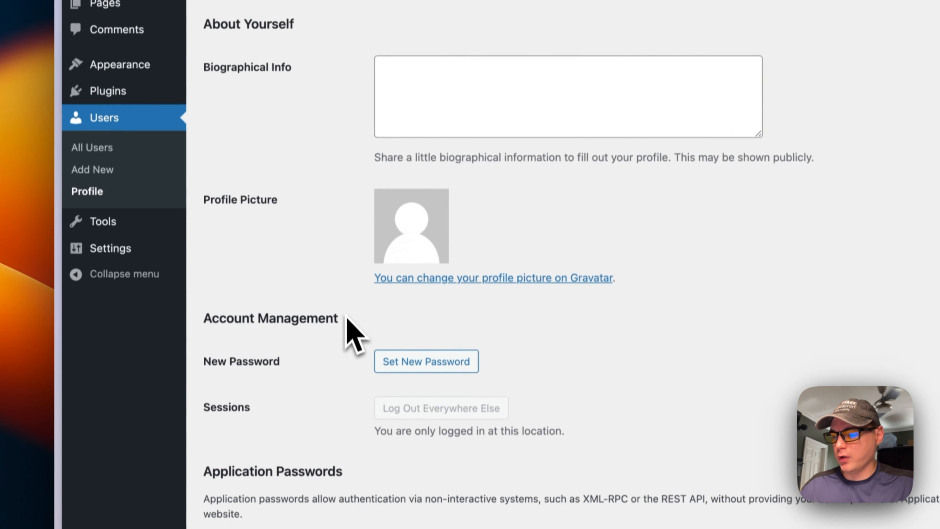
scroll(346, 315, "down", 8)
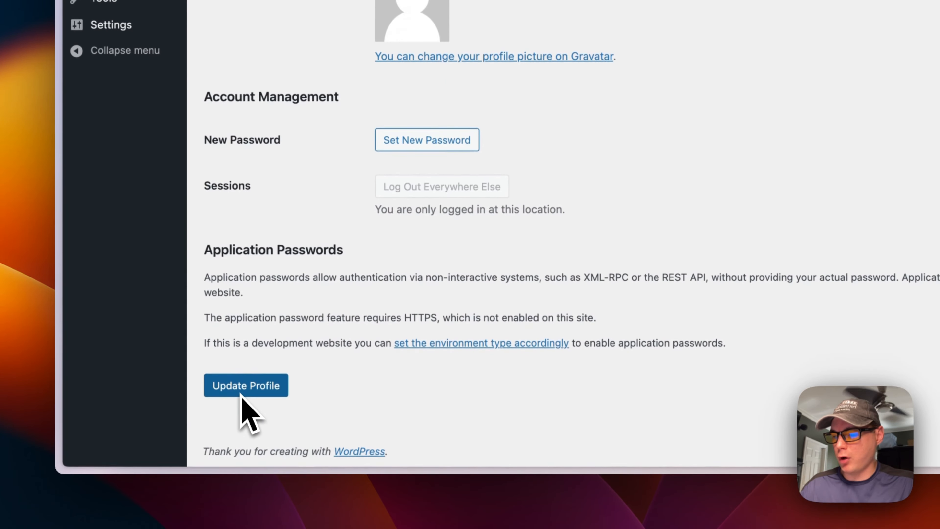
scroll(296, 260, "up", 20)
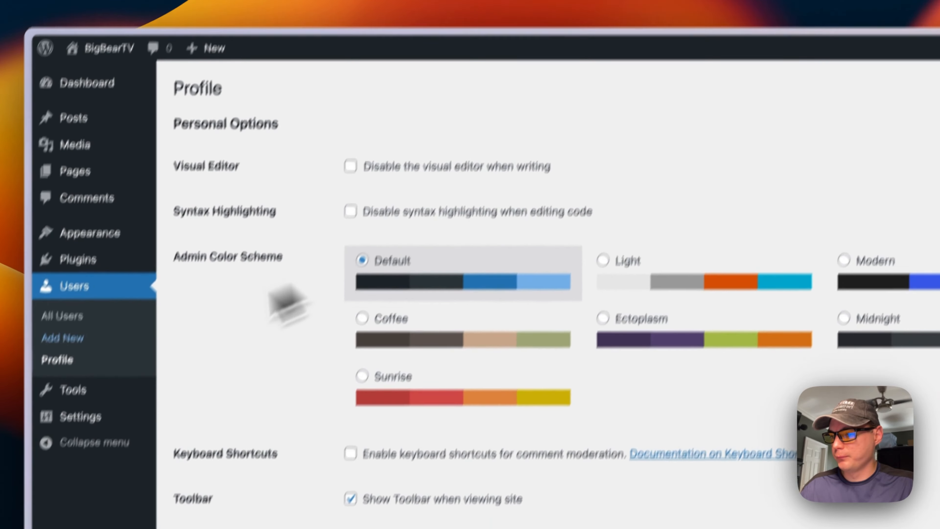
Visit the Tools pages Import, Export, Site Health and Export Personal Data
left_click(73, 390)
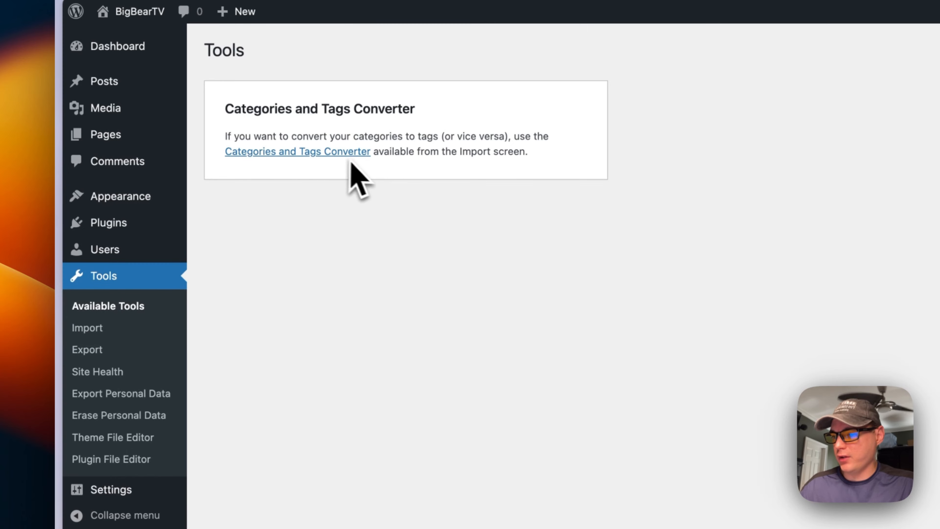
left_click(89, 328)
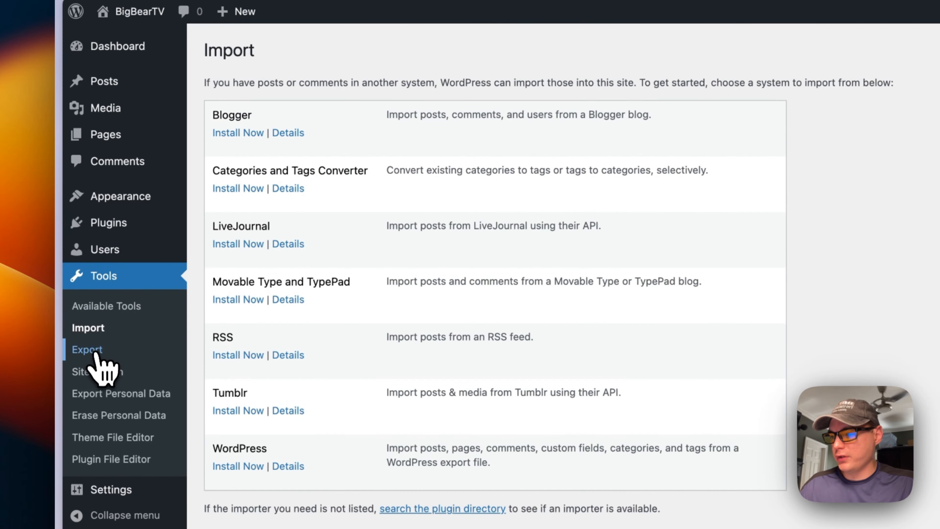
left_click(89, 350)
left_click(106, 375)
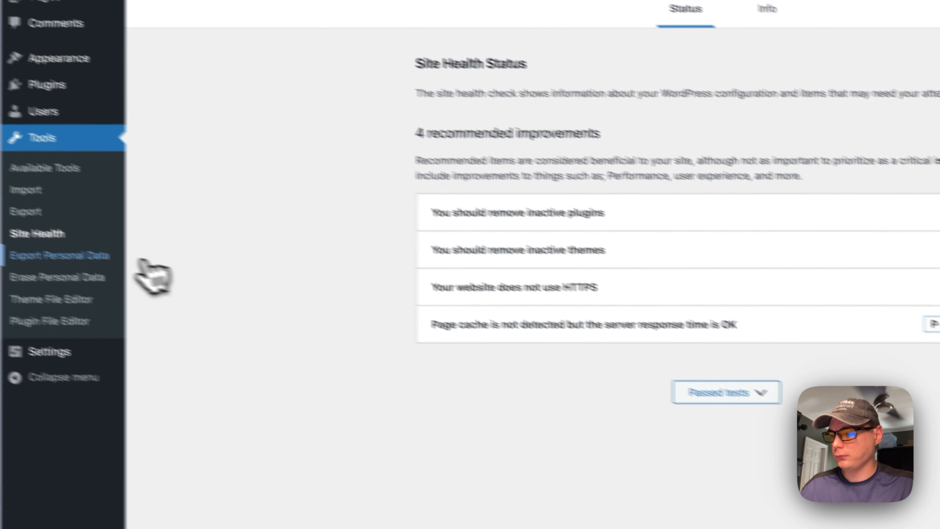
left_click(141, 256)
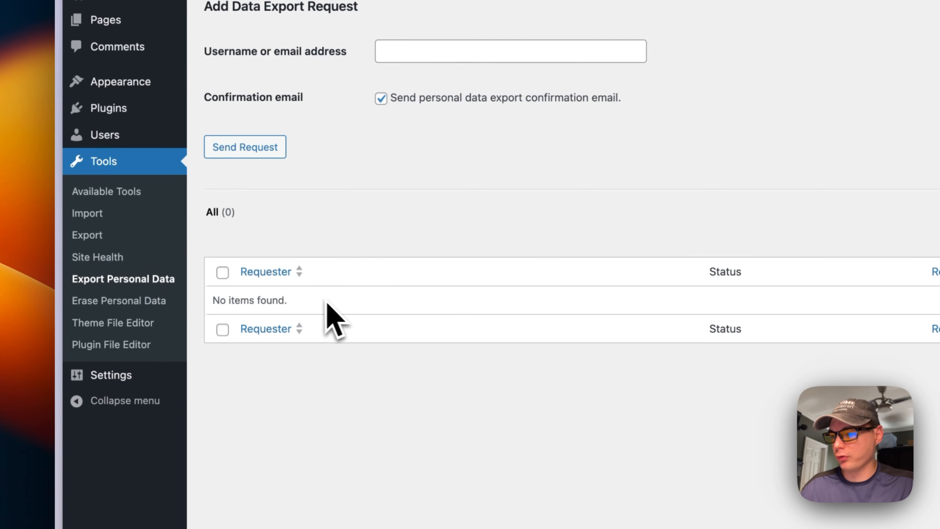
scroll(133, 292, "down", 2)
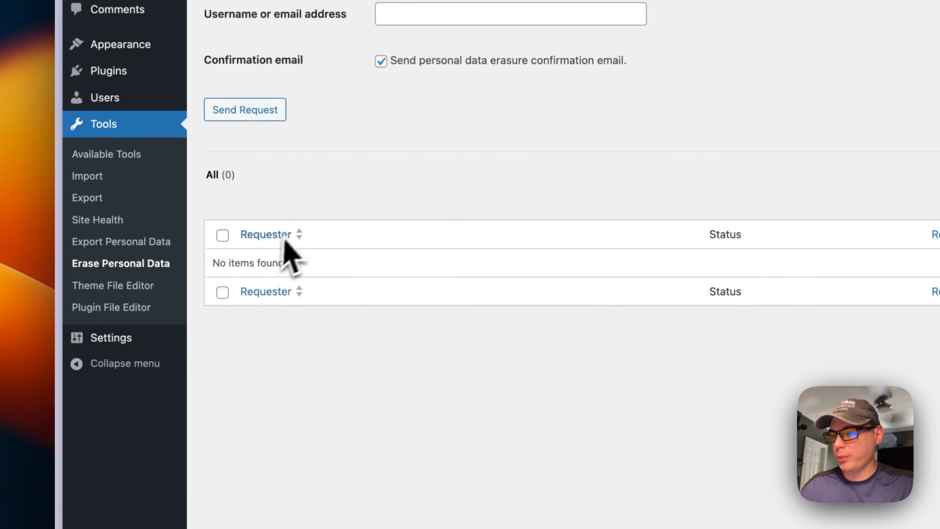
Open the Theme File Editor and Plugin File Editor, accepting each editing warning
left_click(166, 285)
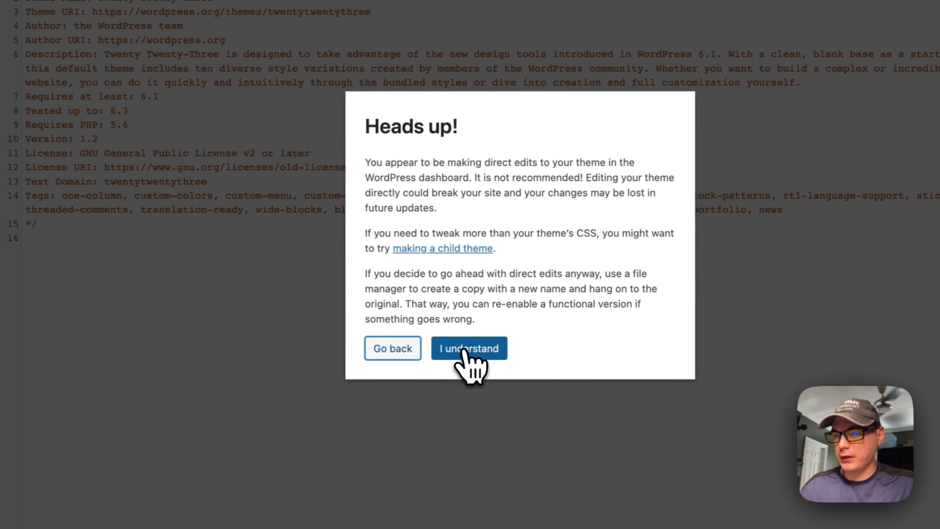
left_click(465, 350)
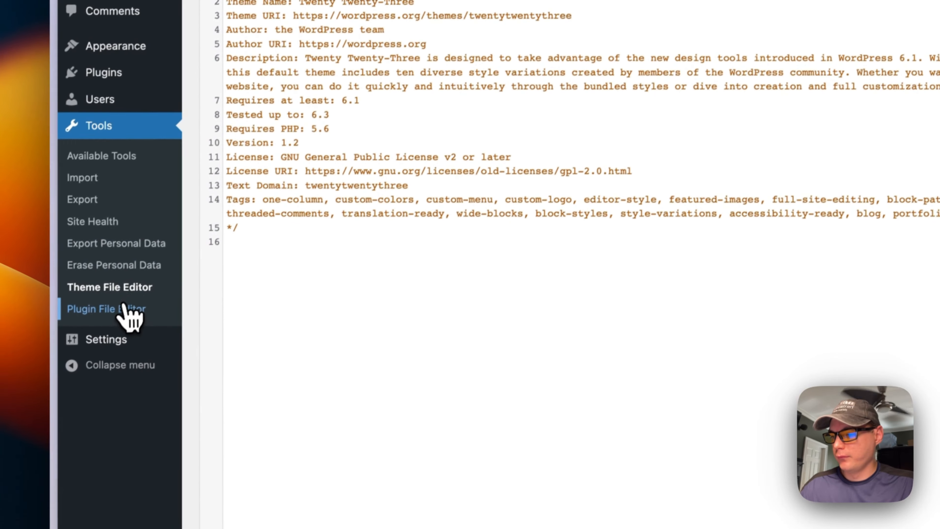
left_click(126, 308)
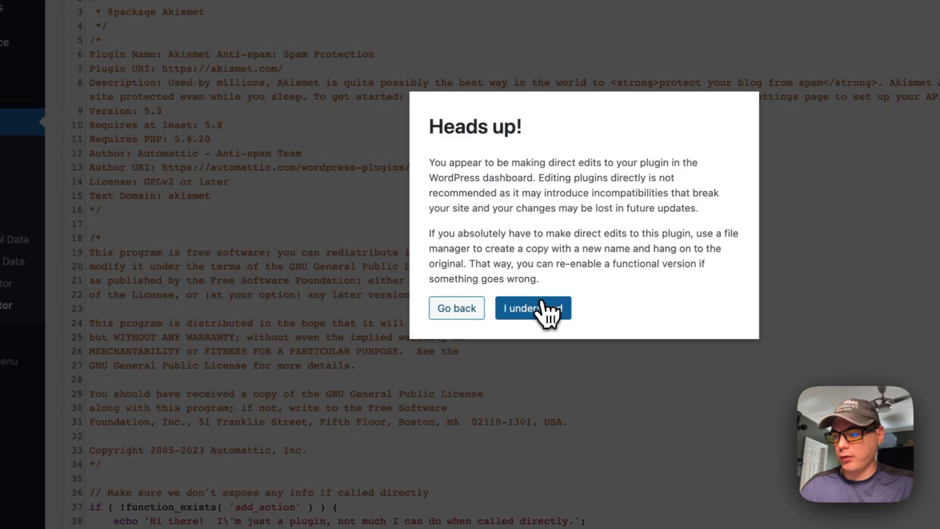
left_click(675, 305)
Review the General, Writing, Reading and Discussion settings pages
left_click(110, 361)
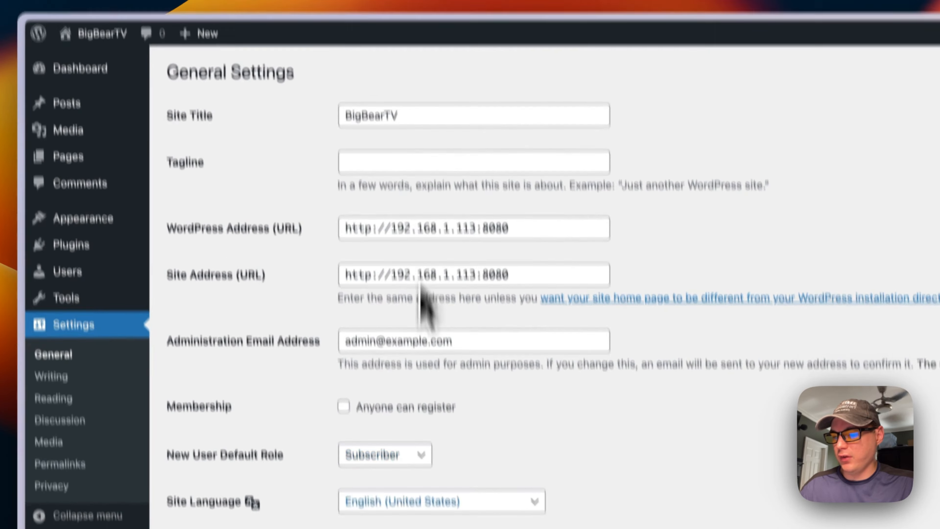
scroll(436, 182, "down", 10)
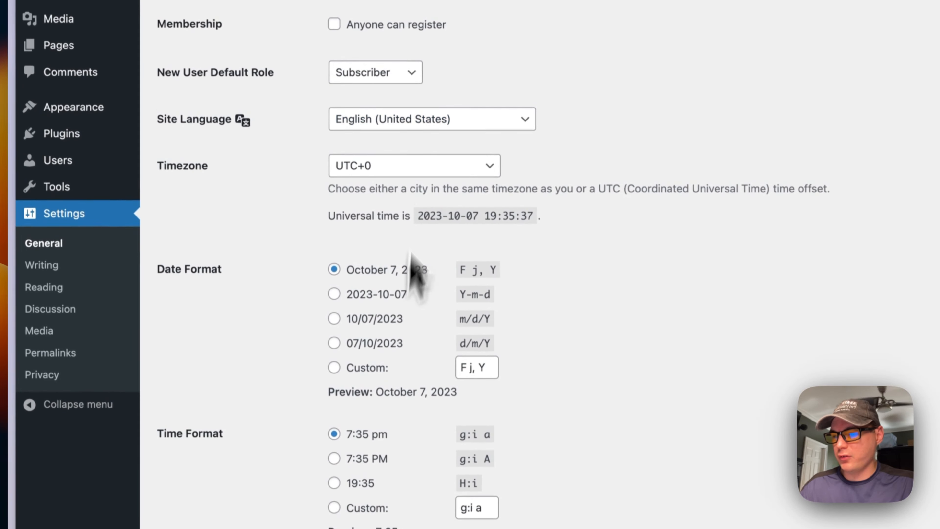
left_click(73, 202)
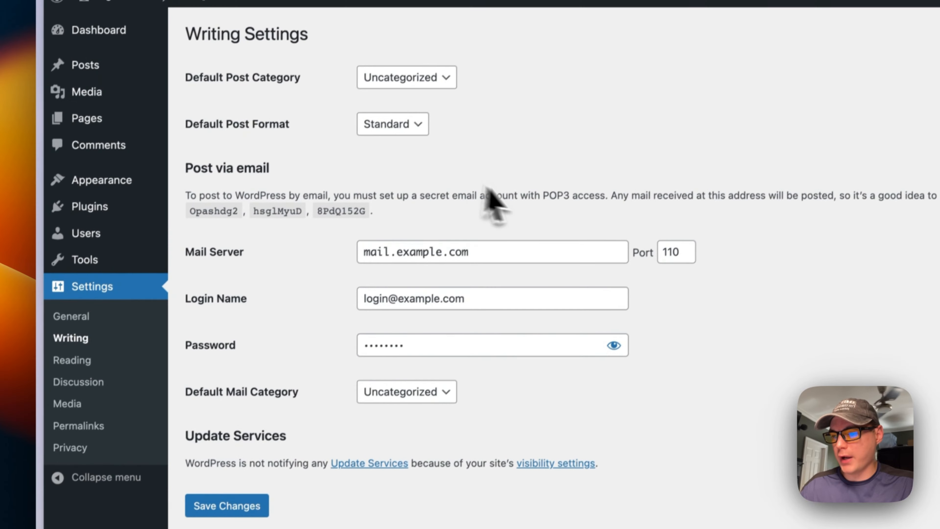
left_click(68, 368)
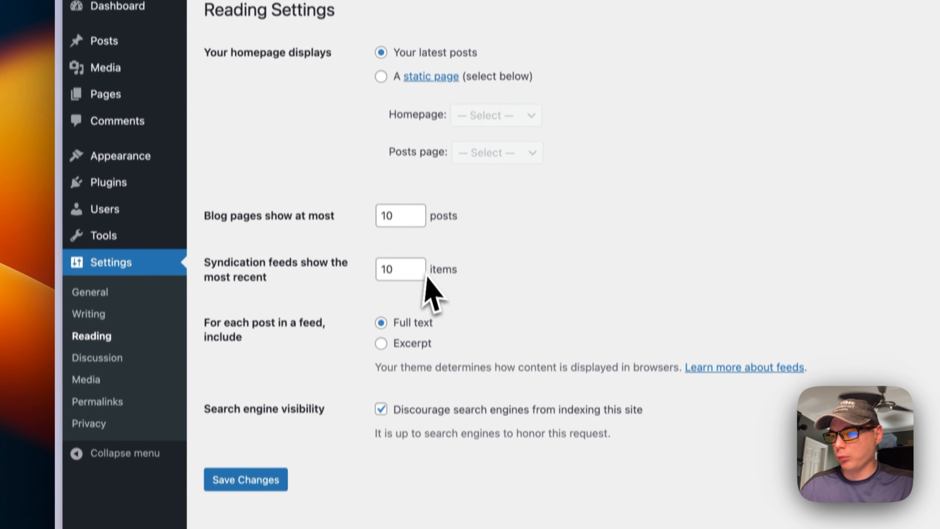
left_click(97, 358)
scroll(430, 247, "down", 10)
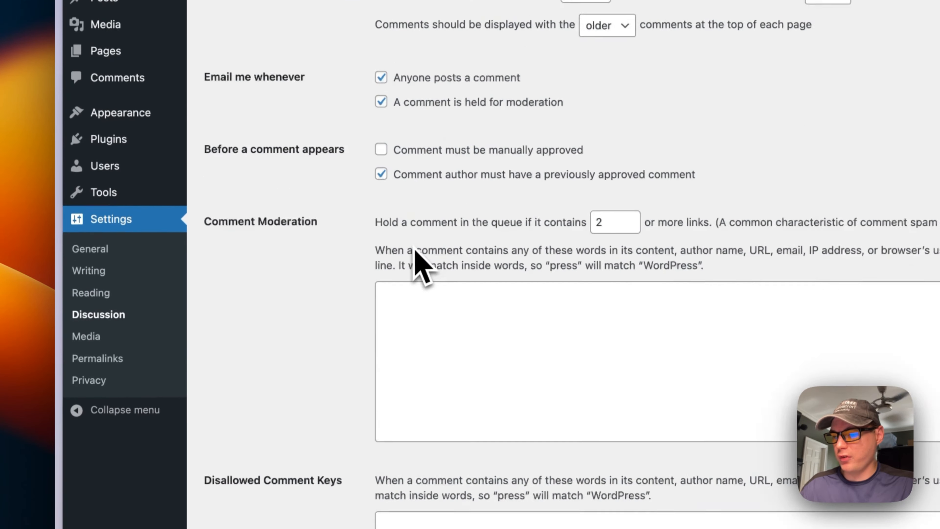
scroll(374, 270, "down", 9)
scroll(241, 385, "down", 6)
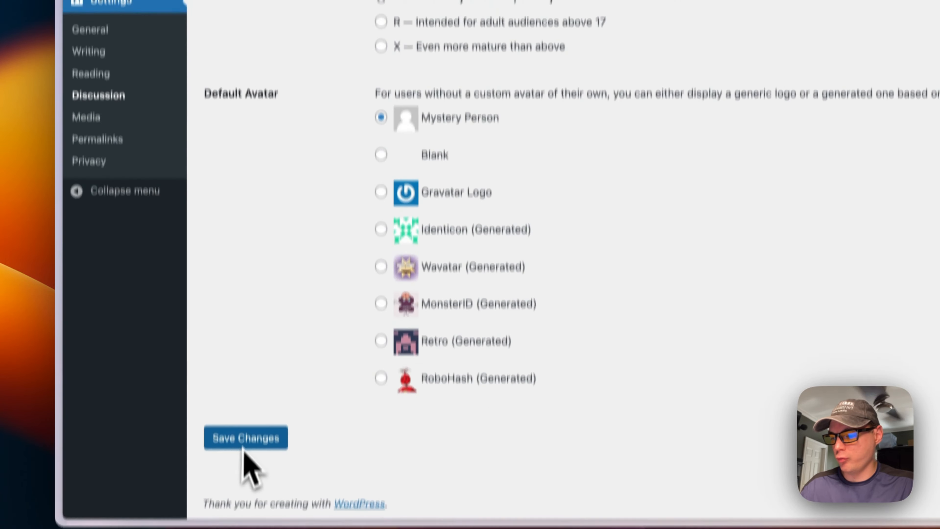
Check Media settings, save Permalinks as Day and name, and open Privacy's Policy Guide
left_click(90, 107)
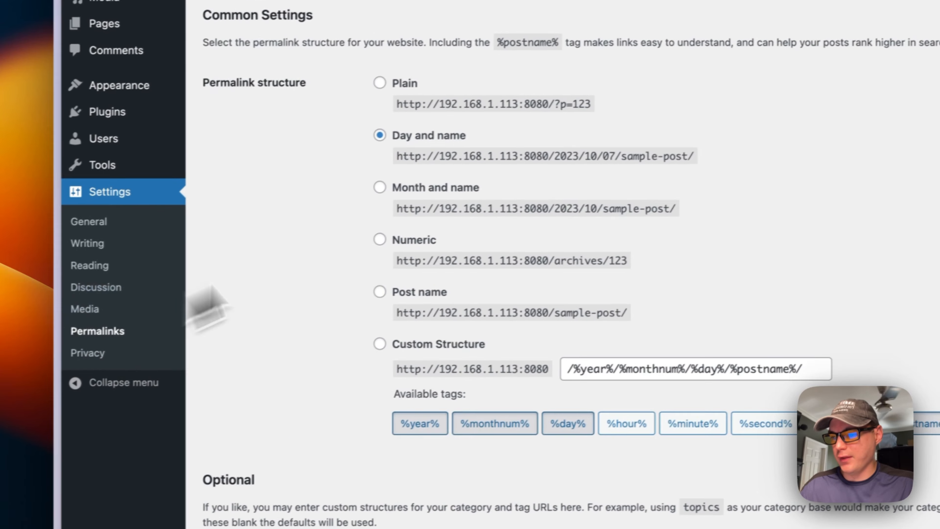
scroll(448, 255, "down", 2)
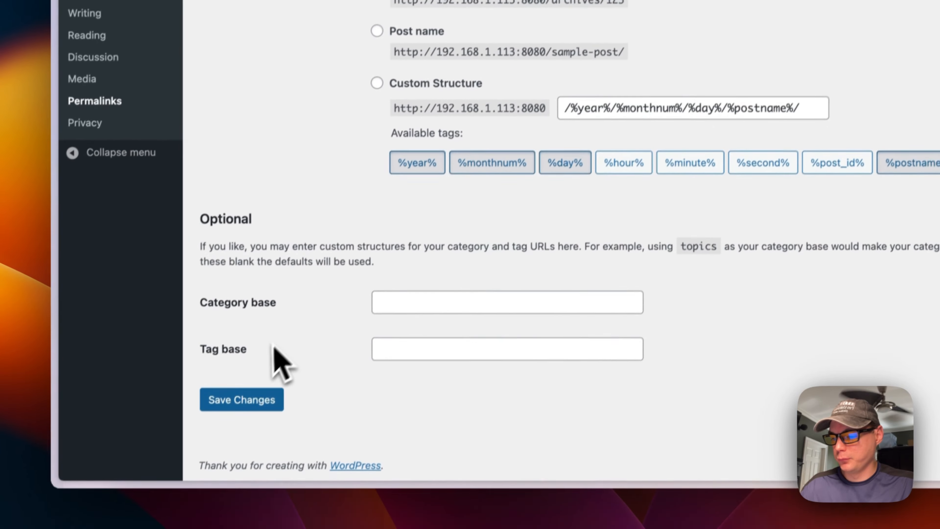
left_click(259, 398)
left_click(112, 126)
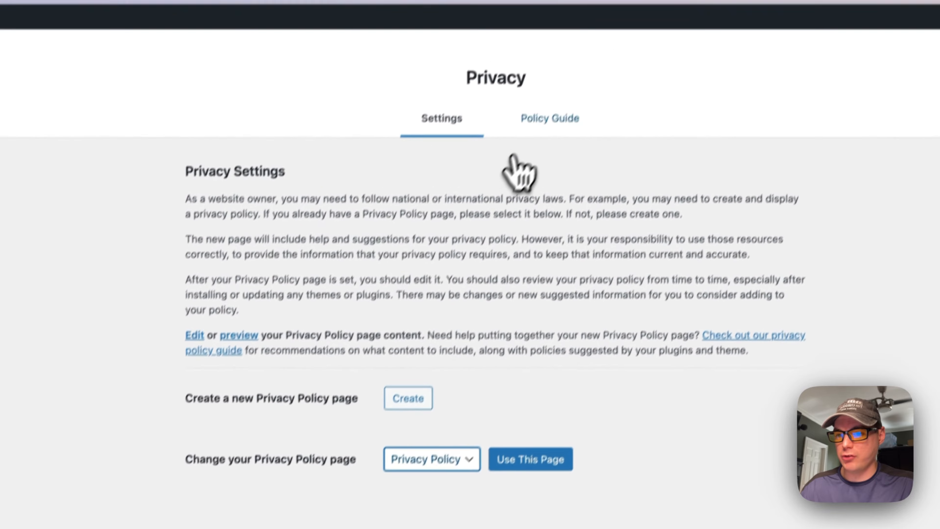
left_click(592, 8)
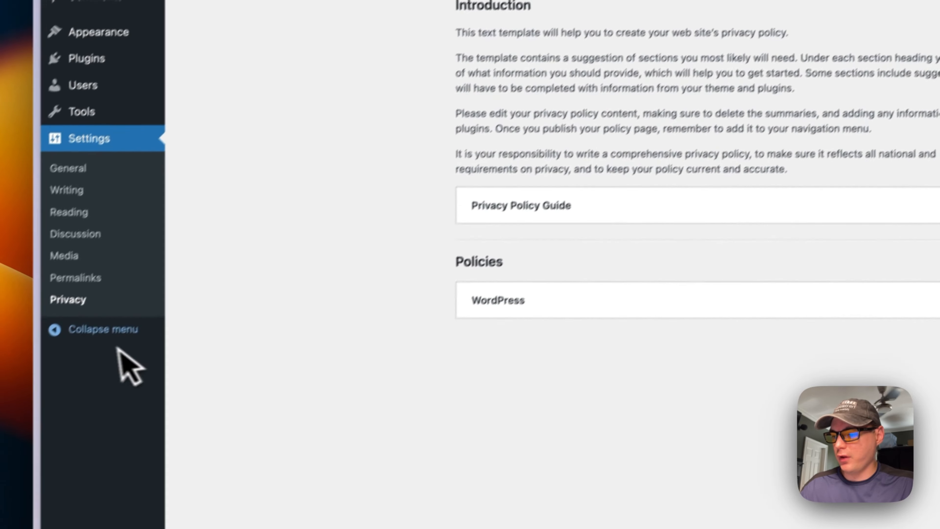